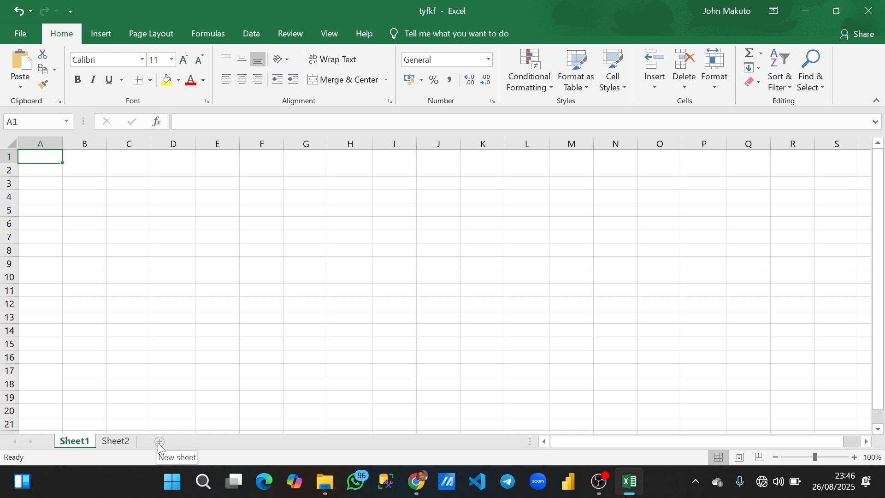
- Add a new worksheet after Sheet1 and look through the number formats available for cell A1
left_click(158, 443)
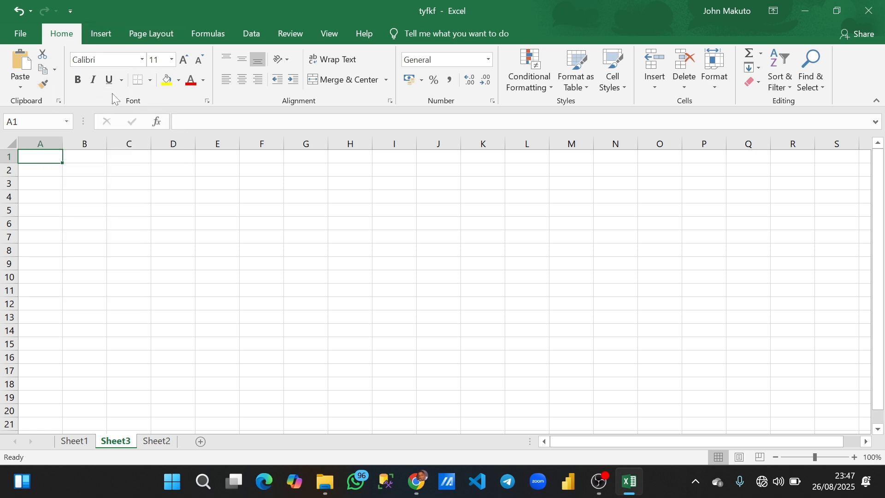
left_click(93, 80)
left_click(488, 60)
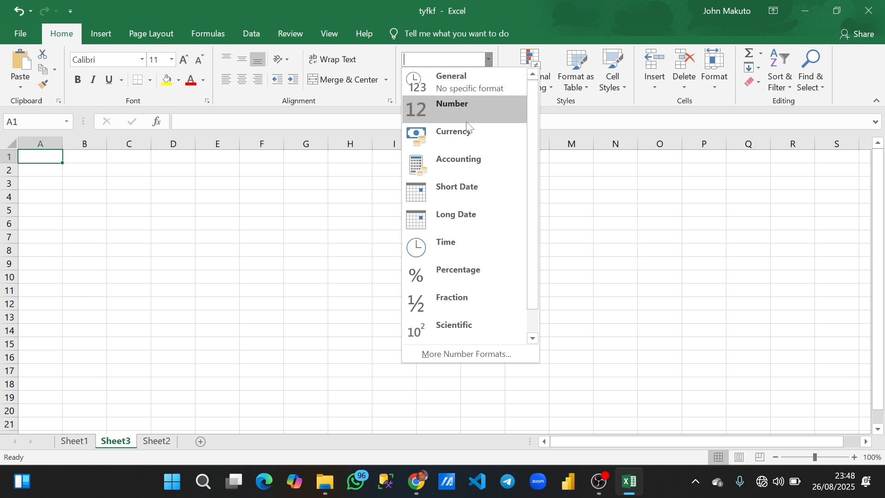
left_click(489, 62)
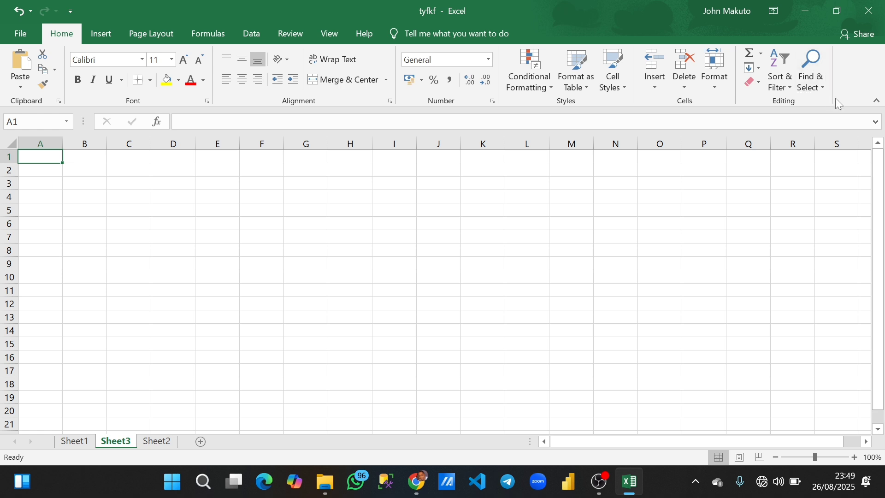
- Collapse the ribbon, show the Home commands temporarily, and pin the ribbon open again
left_click(876, 101)
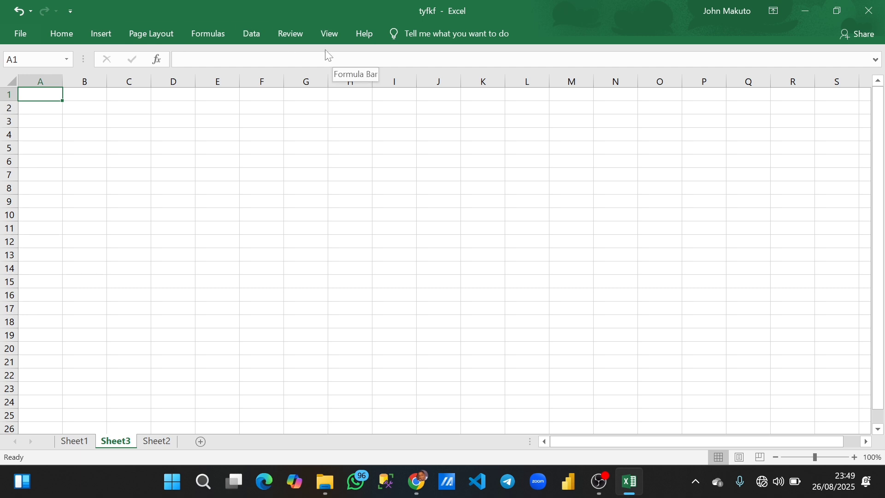
left_click(62, 34)
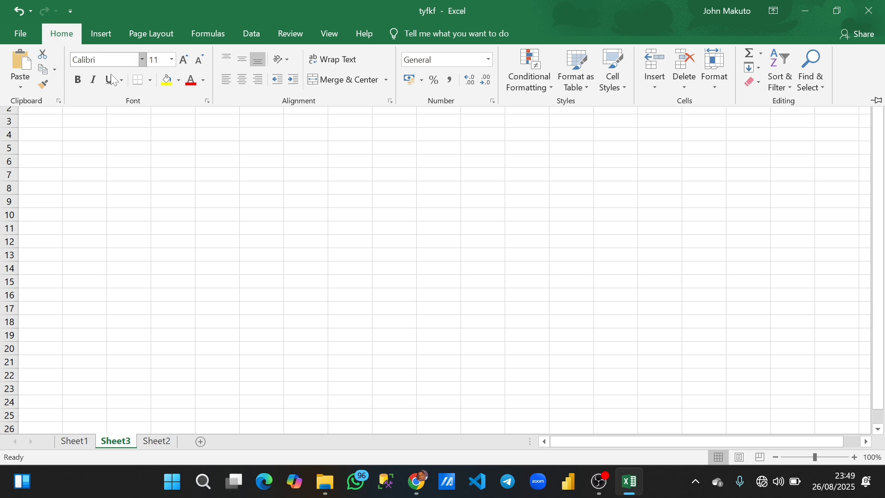
left_click(137, 122)
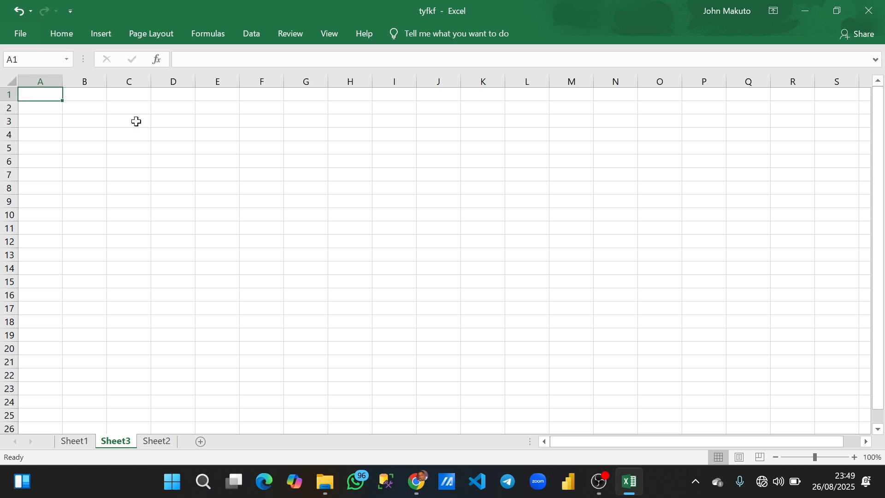
left_click(57, 40)
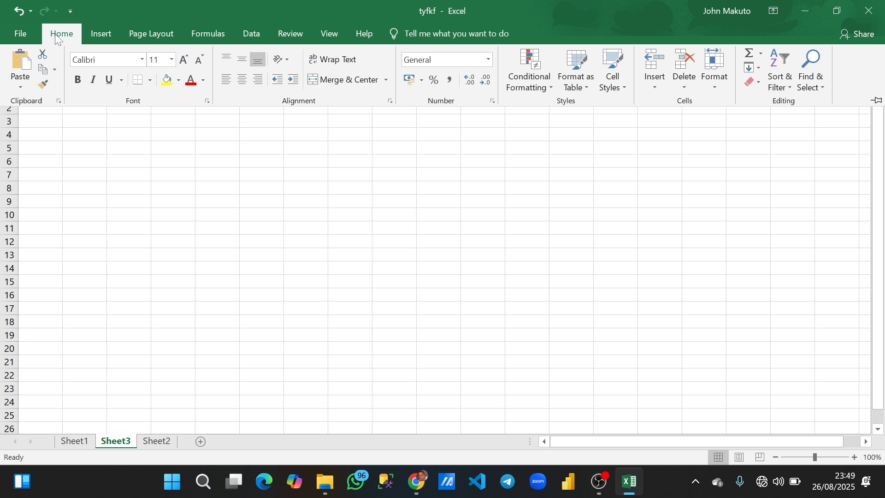
left_click(874, 103)
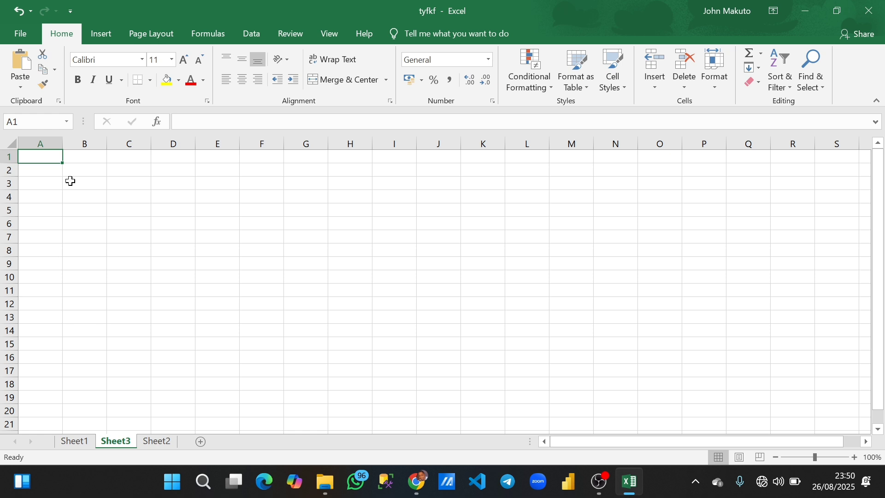
- Select cells B2 and E6, the whole of row 6, and cells C4, D4 and E4 one at a time
left_click(89, 170)
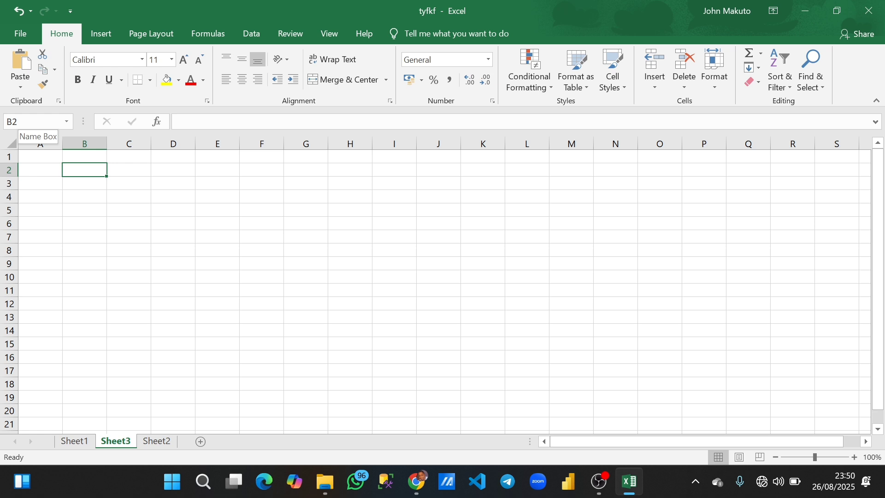
left_click(227, 223)
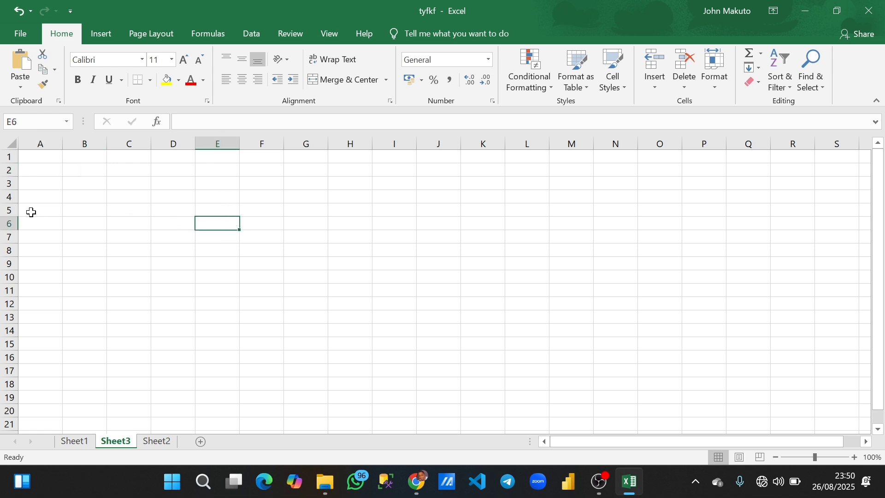
left_click(5, 224)
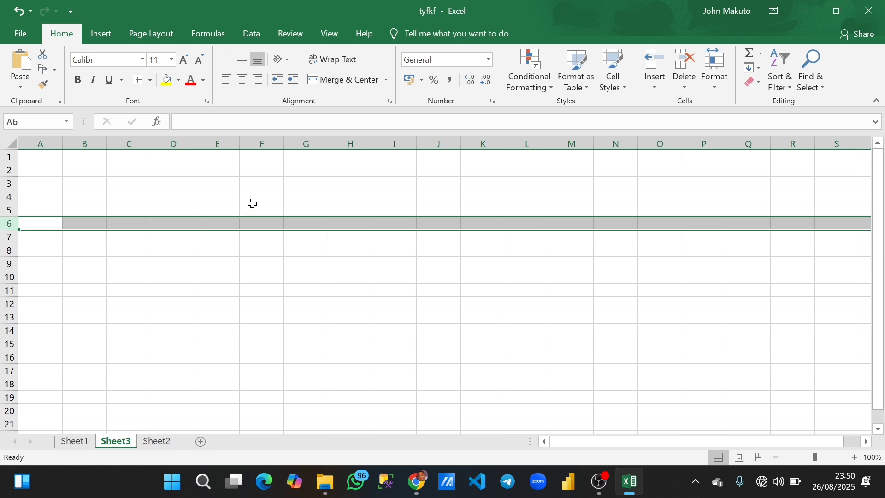
left_click(148, 202)
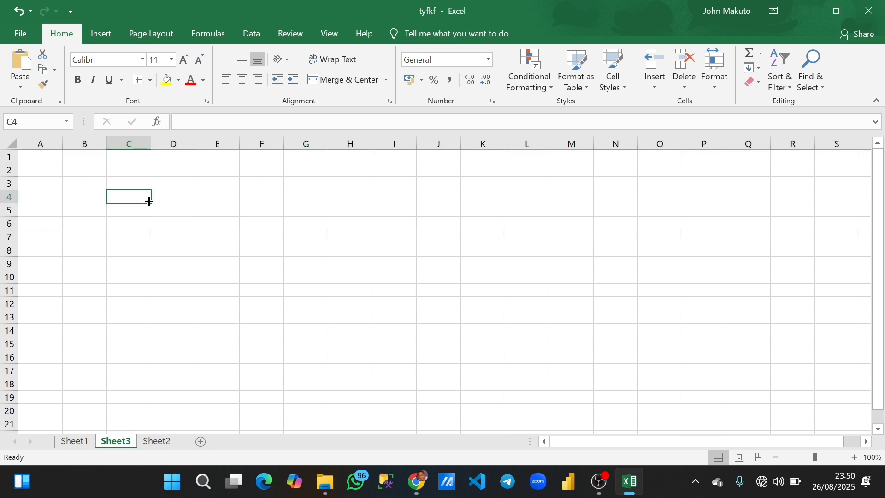
left_click(180, 198)
left_click(221, 199)
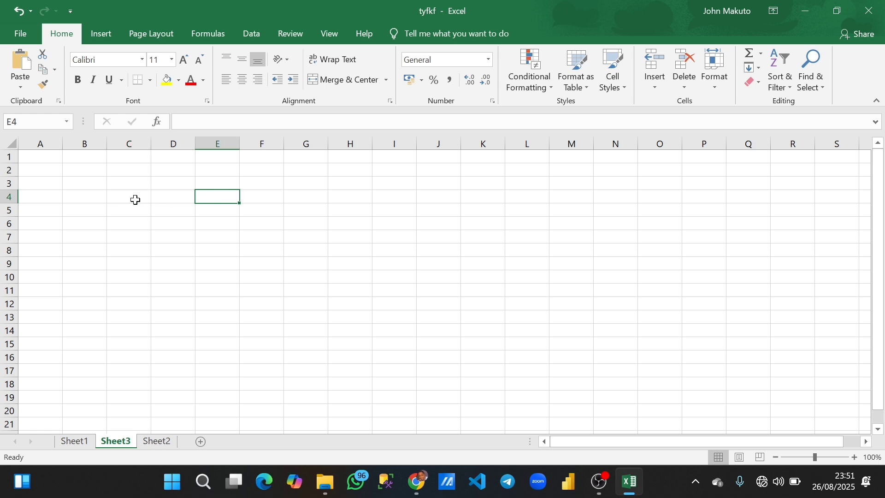
- Select ranges of growing size, C4:D4, C4:E4, C4:K4 and A2:K15, finishing with the entire worksheet
left_click(120, 199)
left_click_drag(140, 199, 166, 199)
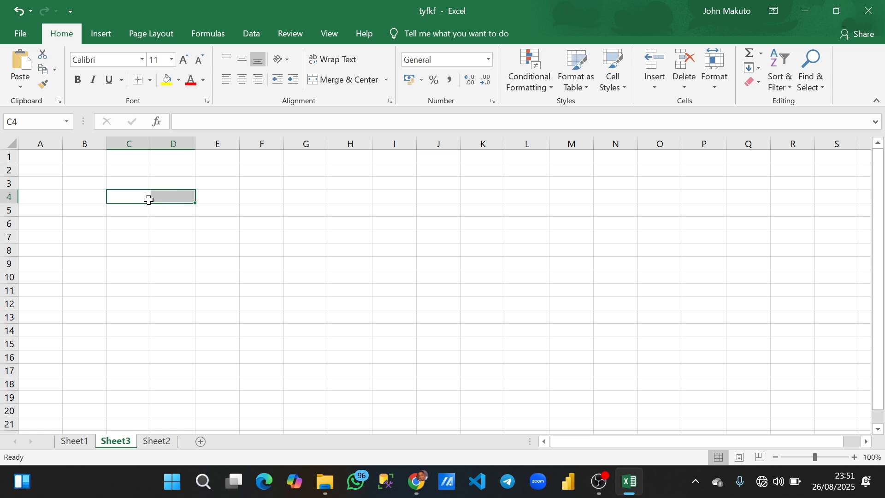
left_click(131, 197)
left_click_drag(131, 198, 226, 196)
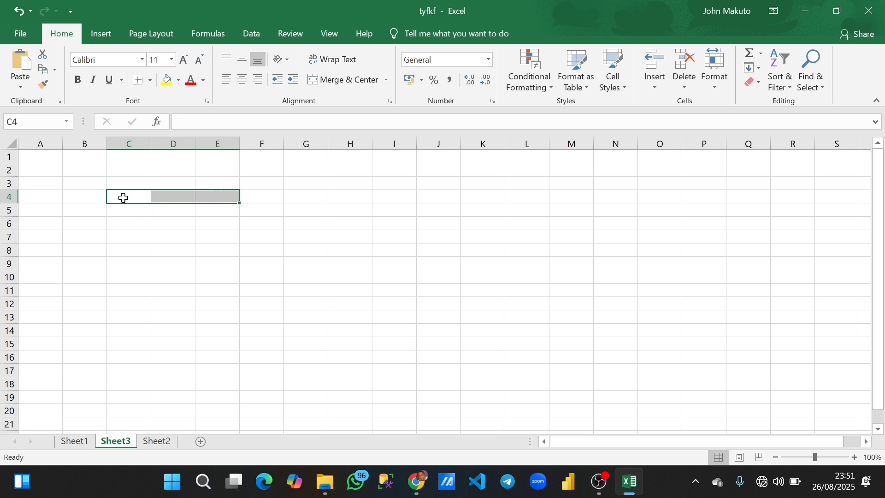
left_click_drag(123, 195, 488, 195)
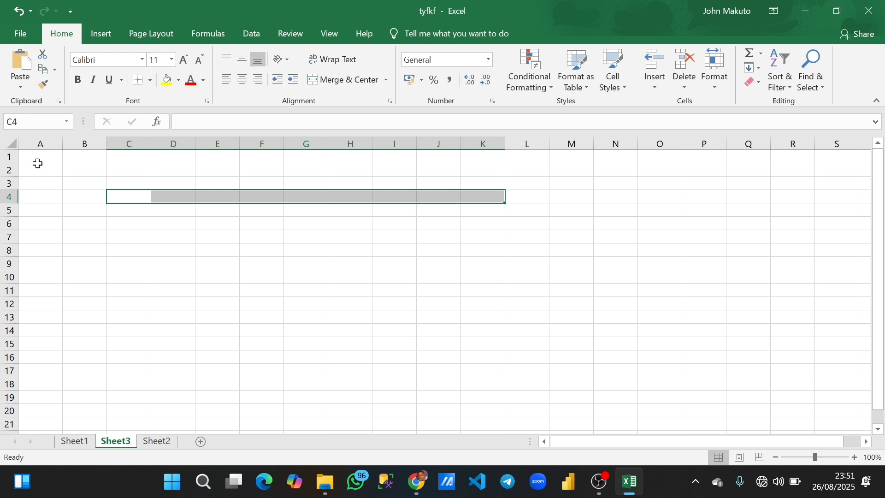
left_click_drag(39, 166, 487, 341)
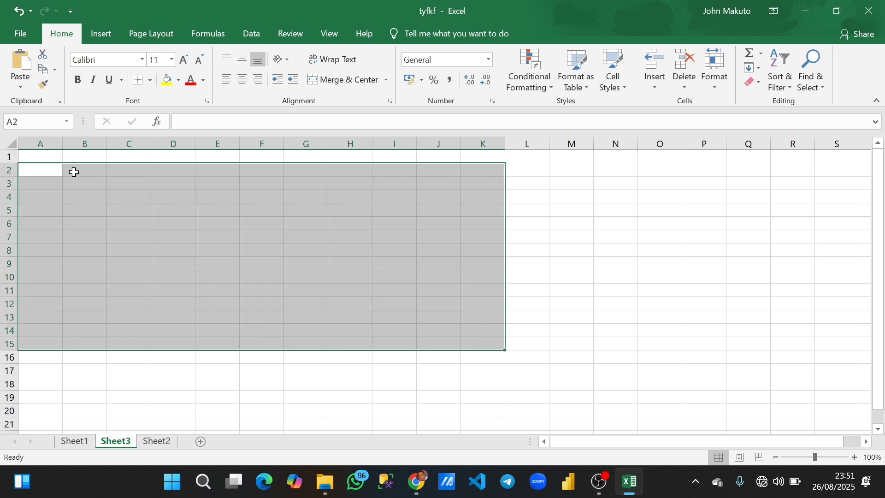
key("ctrl+a")
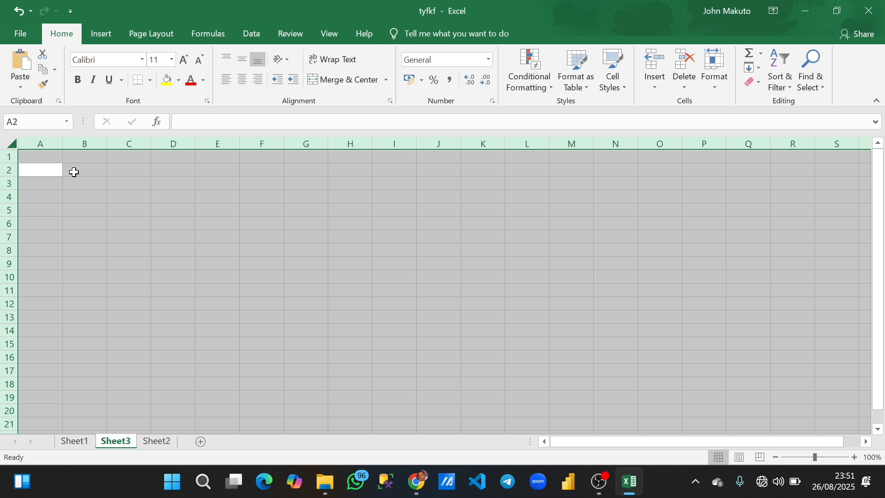
left_click(51, 160)
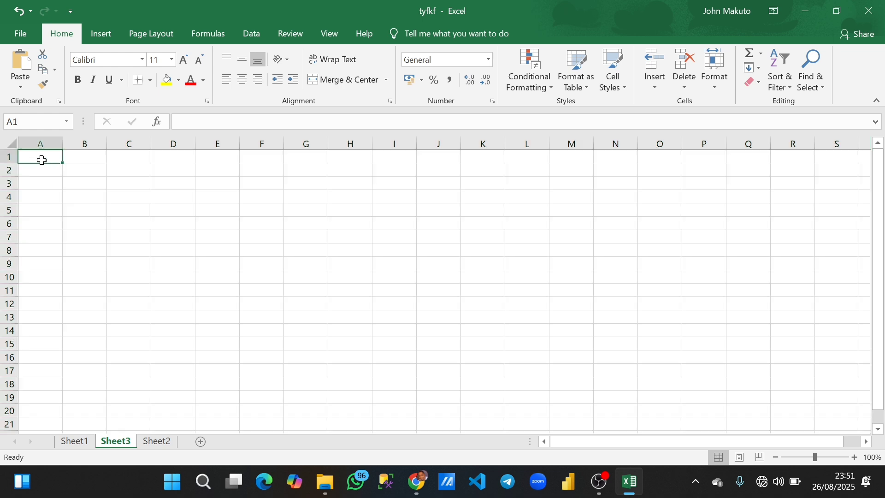
double_click(41, 160)
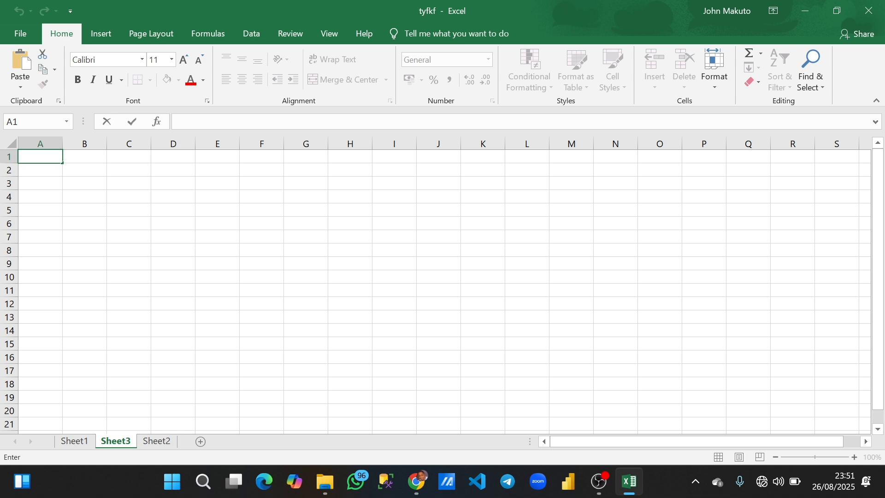
type("NAME")
left_click(89, 159)
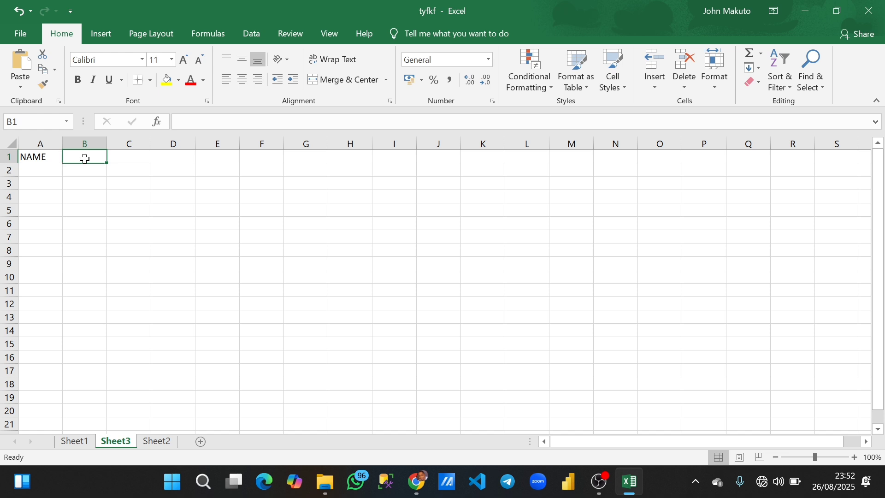
type("IRA")
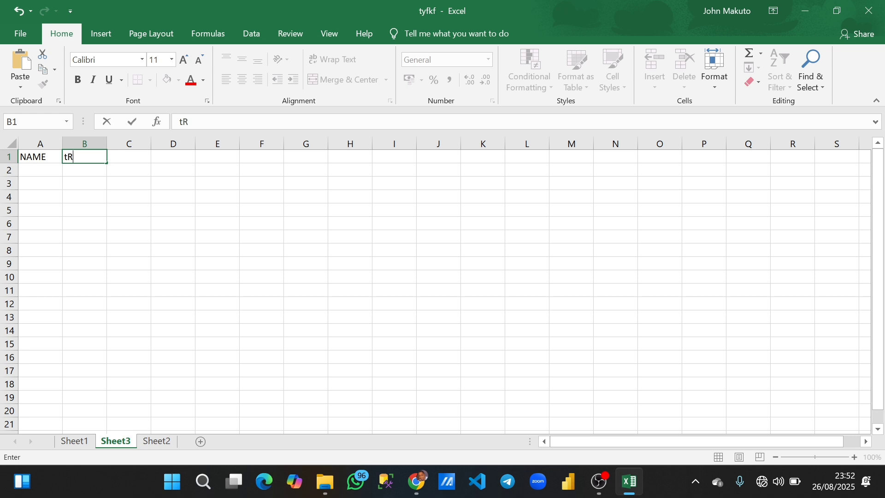
key("BackSpace")
key("BackSpace")
key("BackSpace")
- Replace the header in cell A1 with NO and enter the header NAME in cell B1
left_click(45, 159)
key("F2")
key("BackSpace")
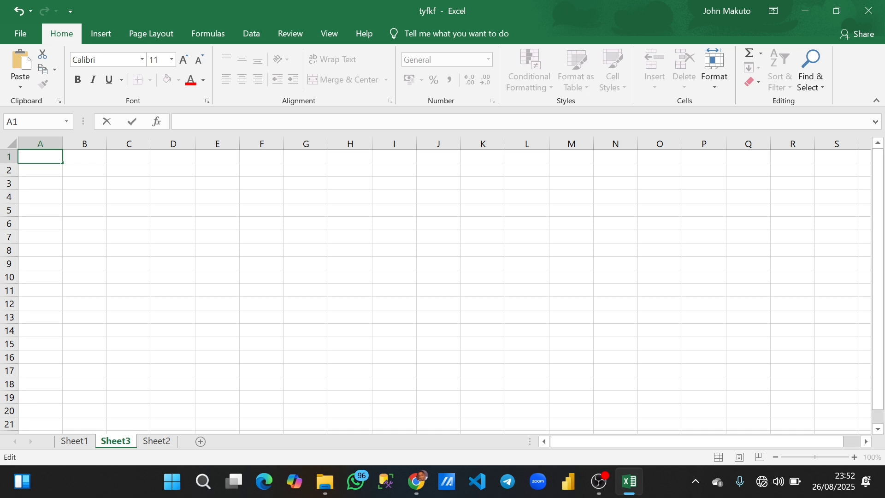
type("NO")
left_click(88, 159)
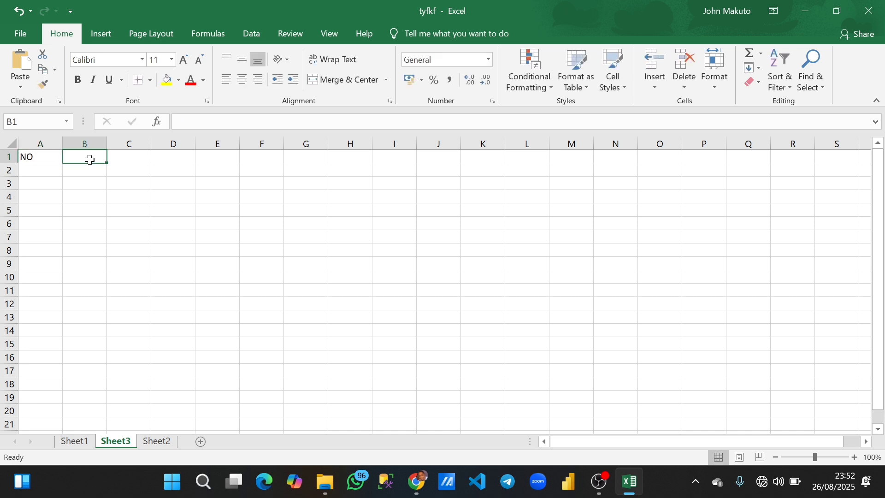
type("NMM")
key("BackSpace")
key("BackSpace")
type("AME")
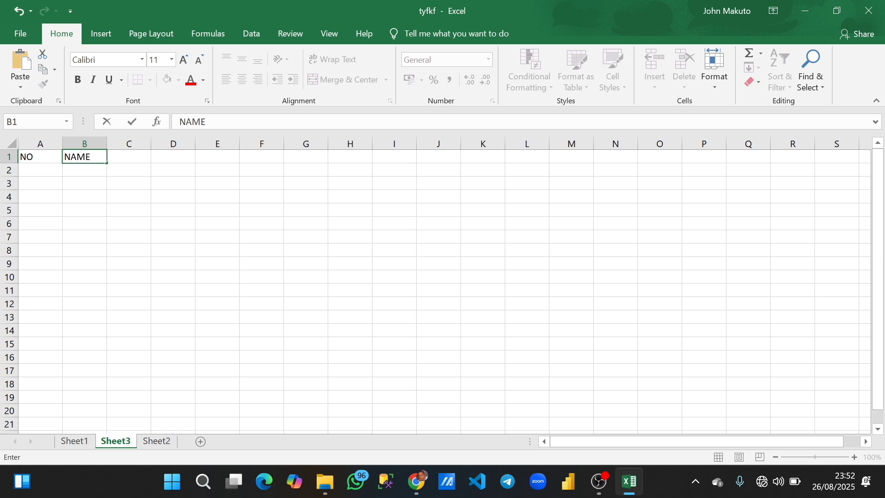
- Enter the header ITEMS in cell C1 and the header QUANTITY in cell D1
left_click(130, 158)
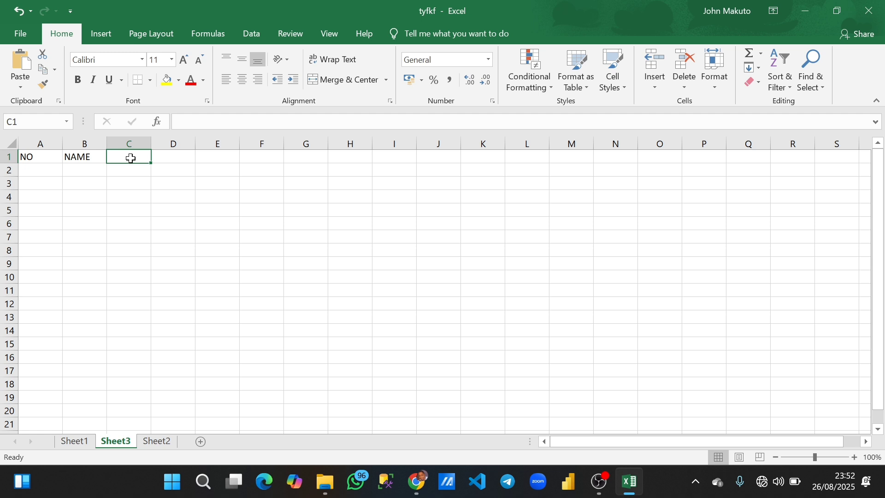
type("ITEMS")
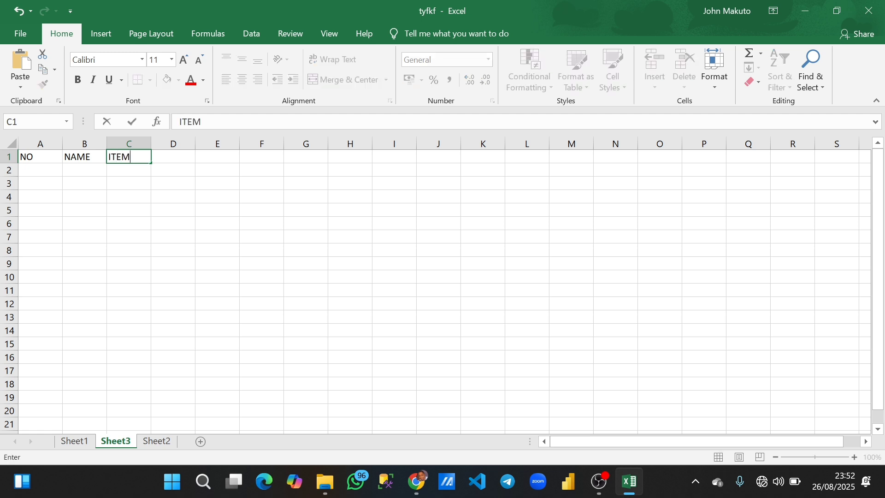
left_click(172, 158)
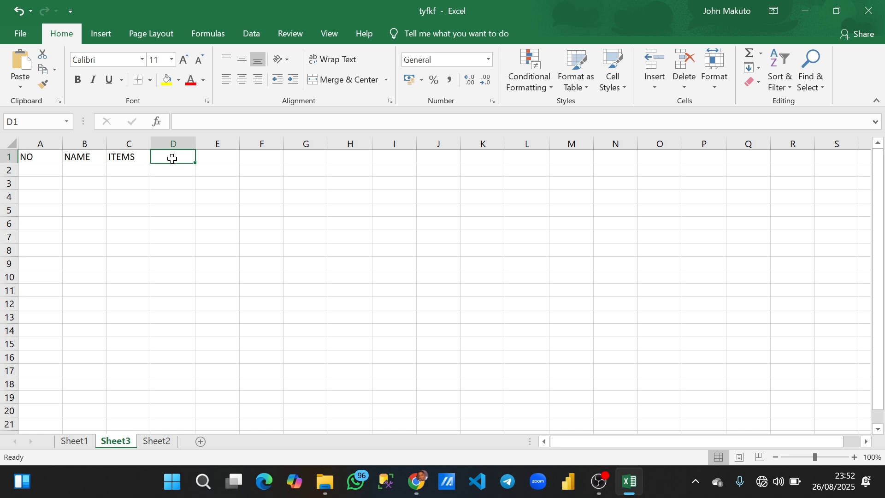
type("qU")
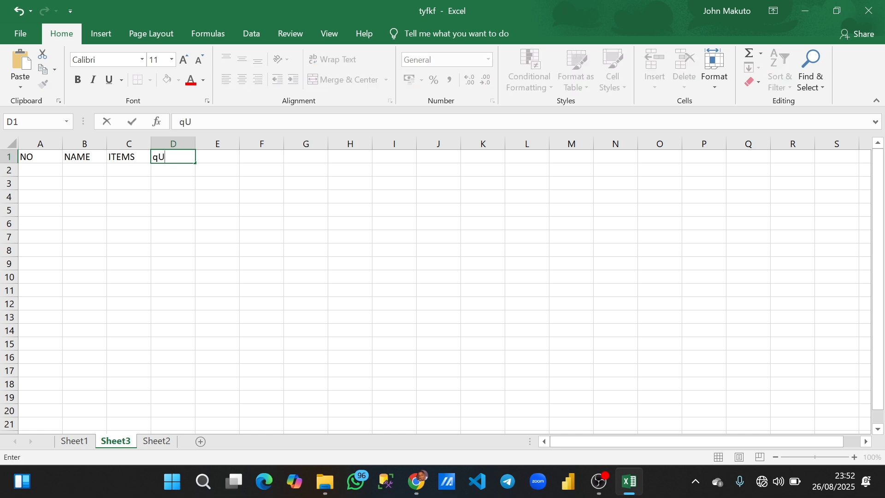
key("BackSpace")
key("BackSpace")
type("QUANTITY")
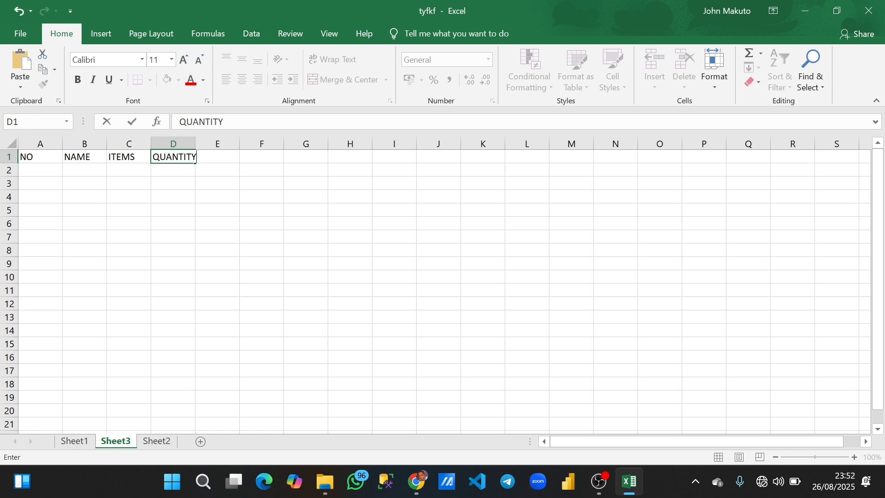
key("F2")
- Enter the row numbers 1 and 2 in cells A2 and A3 under the NO header
left_click(35, 172)
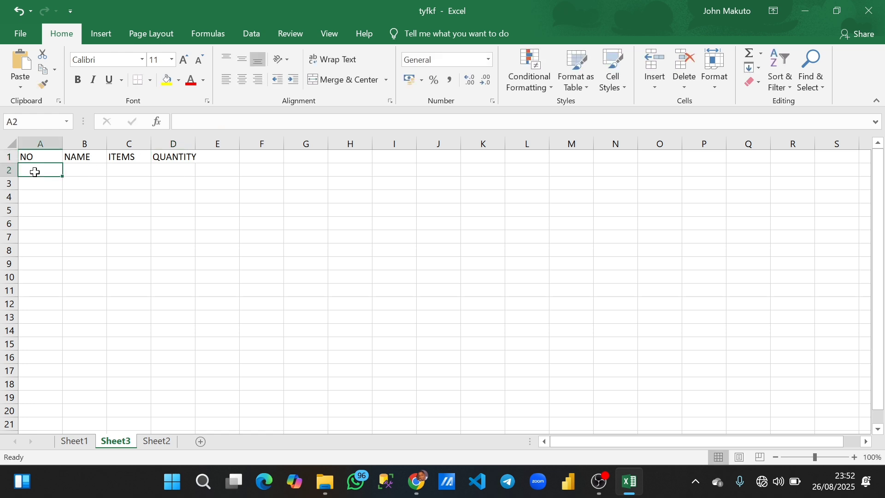
type("1")
left_click(29, 187)
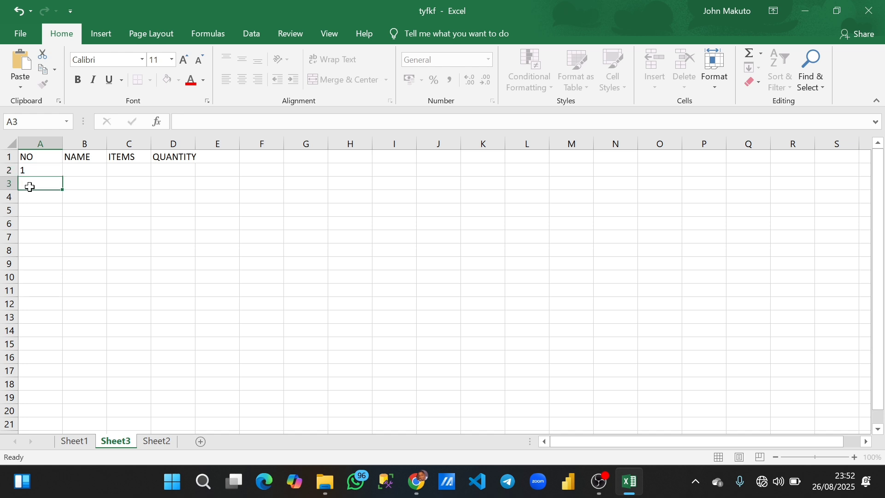
type("2")
key("Return")
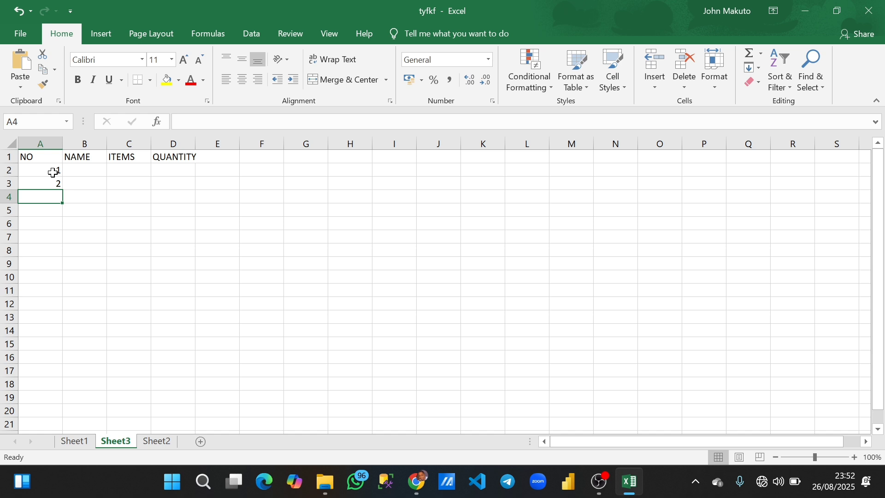
- Delete the number 2 from cell A3 in the NO column
left_click(44, 170)
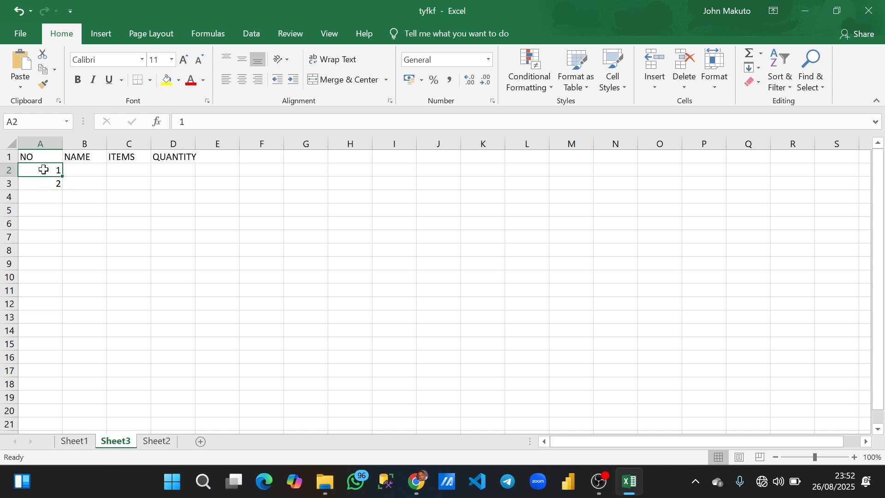
left_click(57, 184)
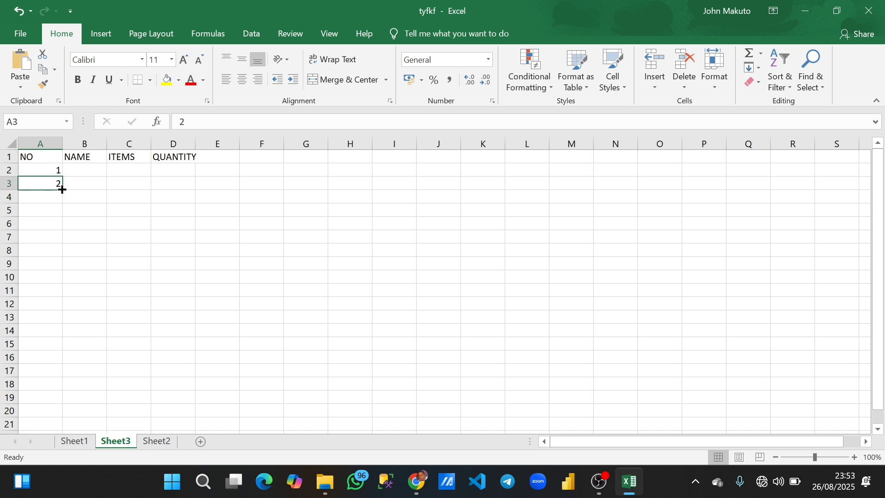
left_click(51, 197)
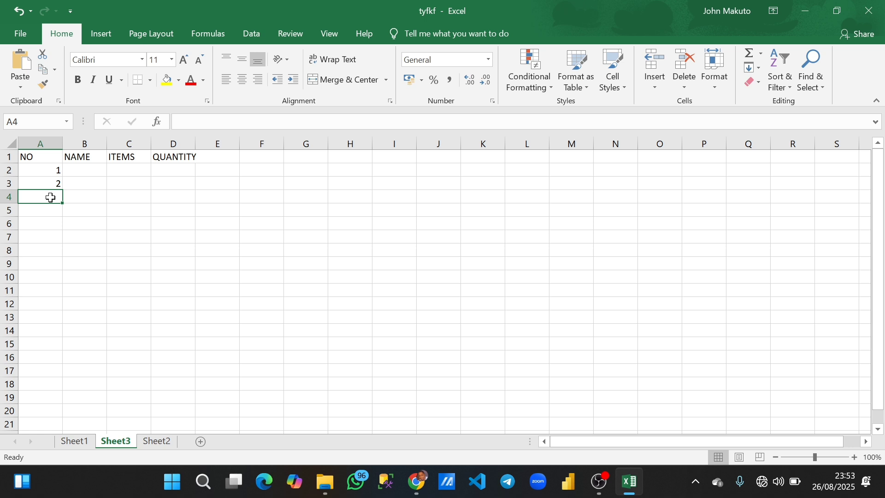
double_click(51, 184)
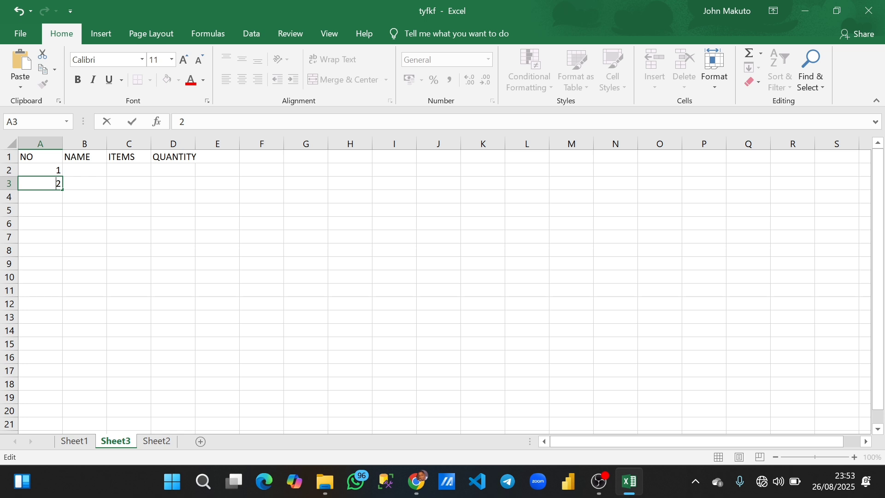
key("BackSpace")
- Fill the value 1 from cell A2 down to A9, and clear the whole range A2:A9 again
left_click(54, 171)
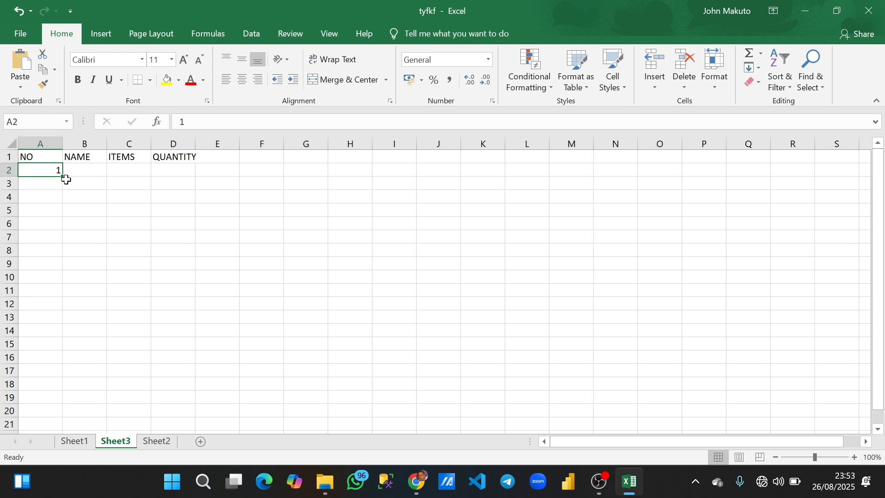
left_click_drag(64, 179, 64, 272)
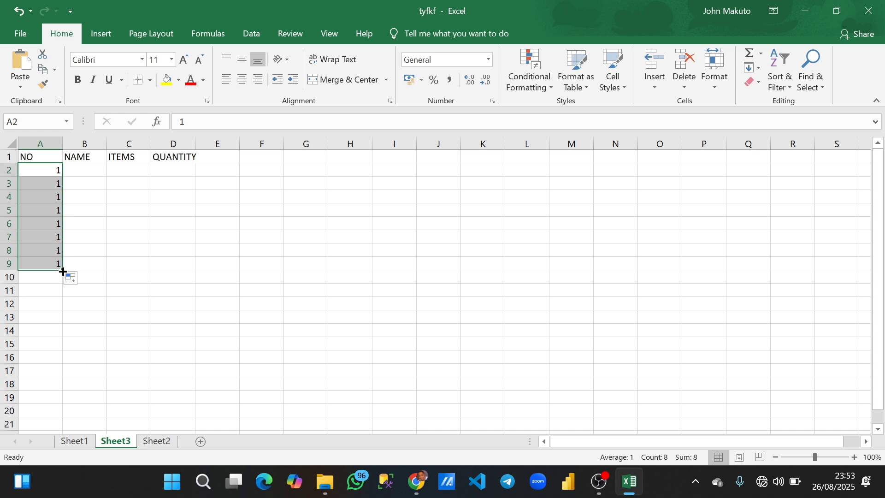
left_click_drag(63, 272, 63, 170)
double_click(55, 174)
key("BackSpace")
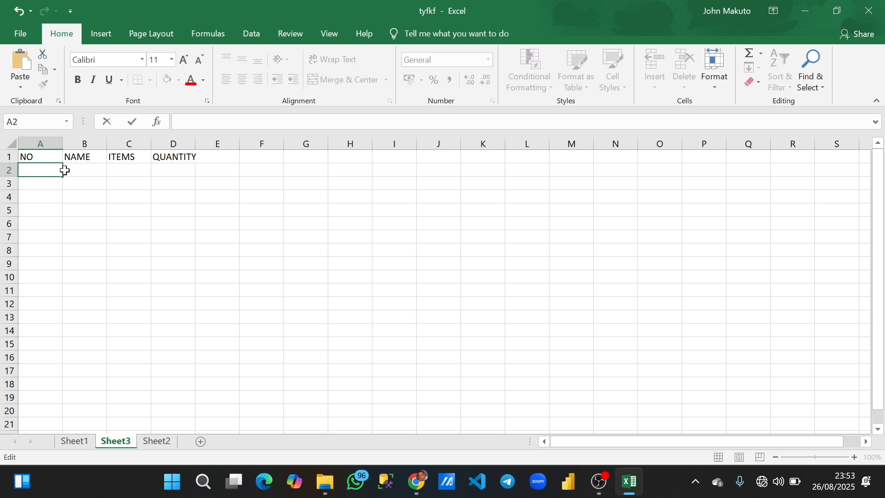
- Enter 1 in cell A2 and 2 in cell A3, and fill the number series down to A10
type("1")
left_click(52, 184)
type("2")
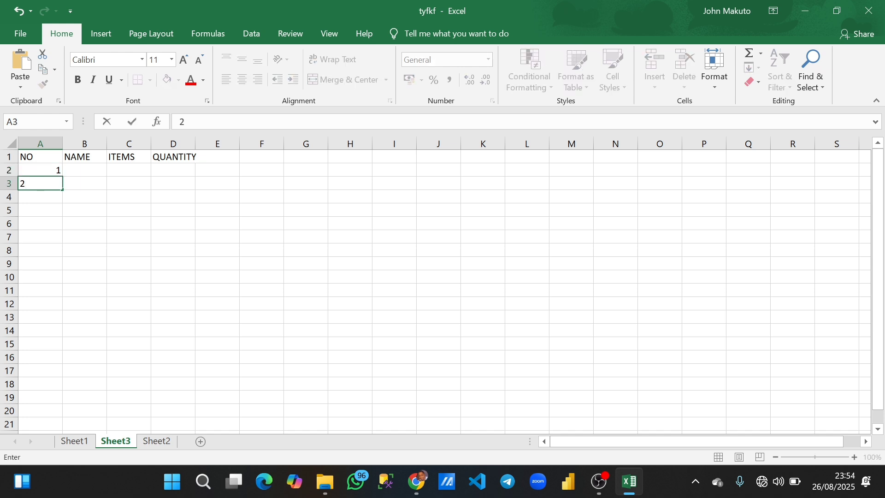
key("Return")
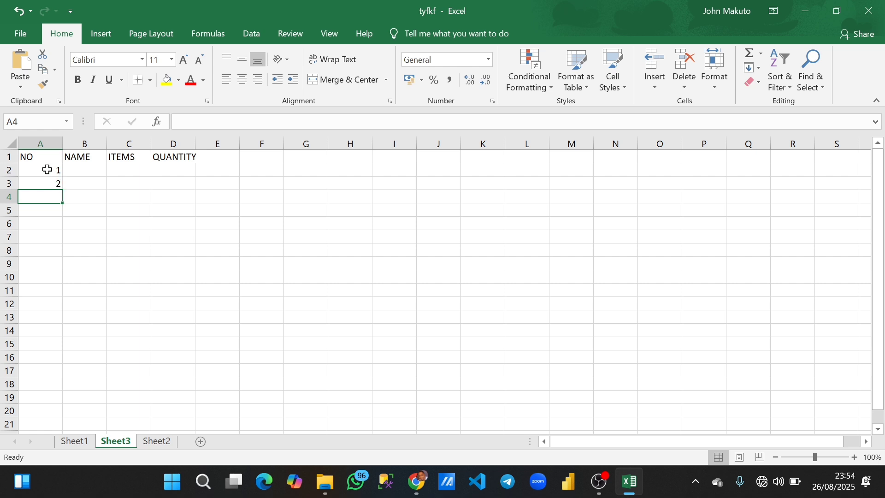
left_click_drag(43, 168, 55, 189)
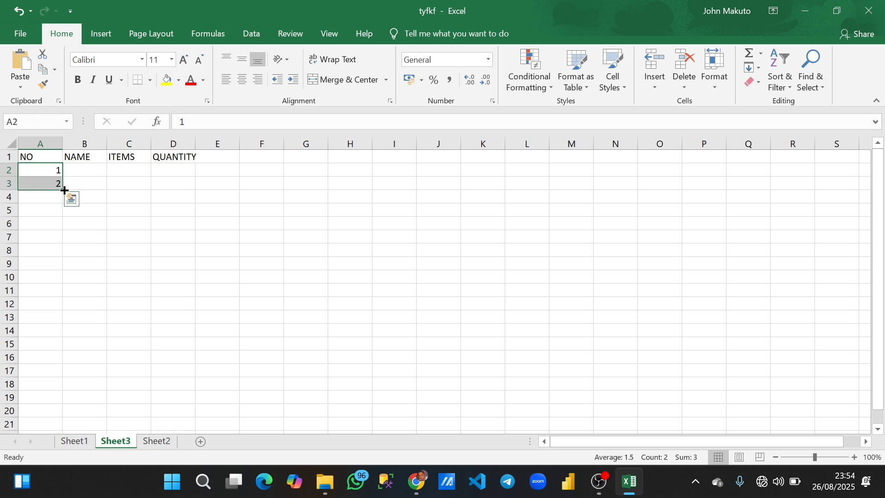
left_click_drag(64, 189, 65, 279)
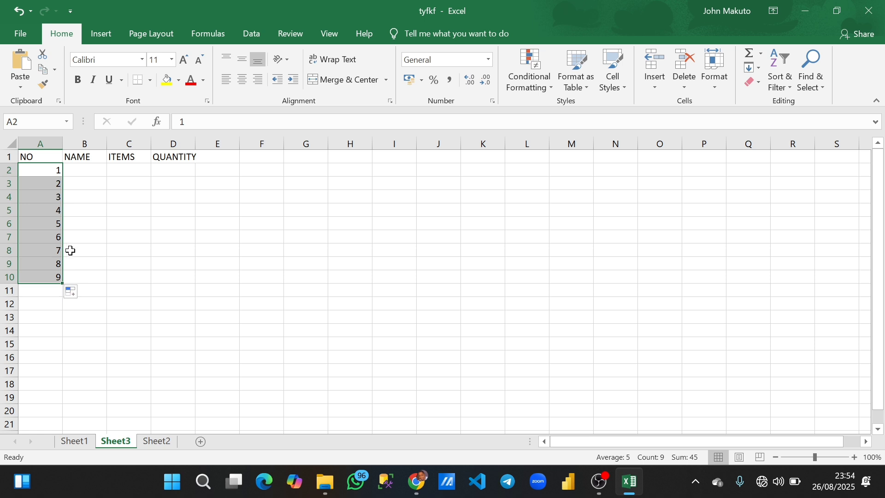
- Clear the numbers in the range A3:A10, keeping the 1 in cell A2
left_click(52, 174)
key("ctrl+a")
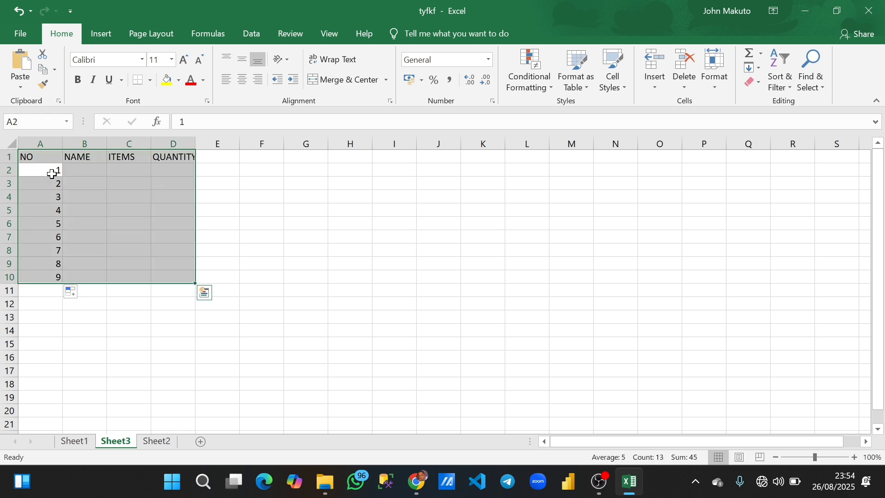
double_click(51, 183)
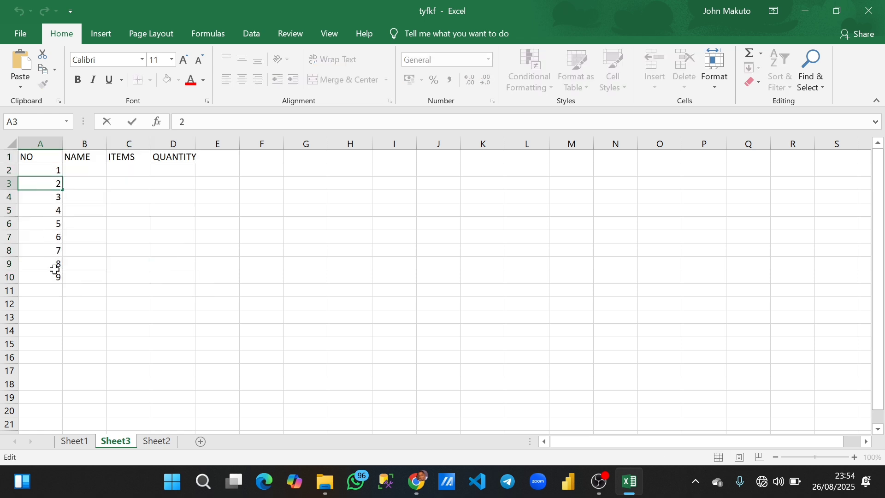
mouse_move(56, 276)
left_mouse_down()
mouse_move(54, 167)
mouse_move(61, 282)
left_mouse_up()
key("BackSpace")
left_click(52, 186)
key("Delete")
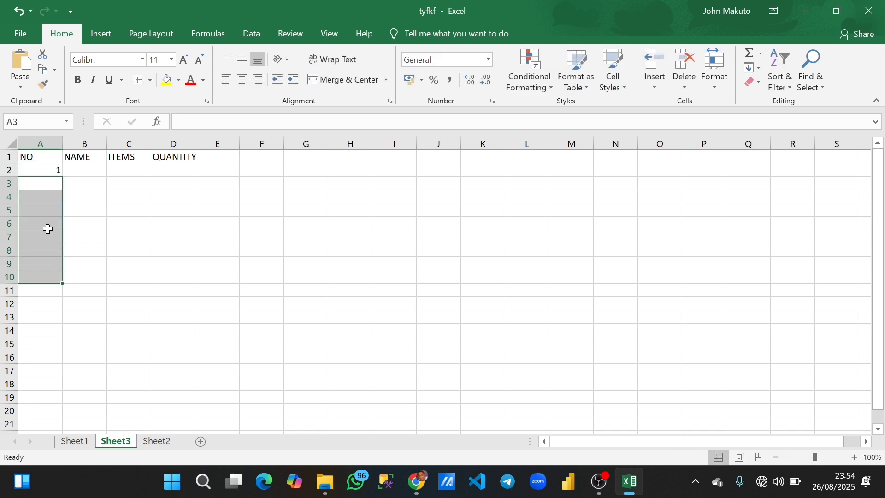
- Try to start a formula with =SEQ in cell A2, and empty the cell
double_click(44, 168)
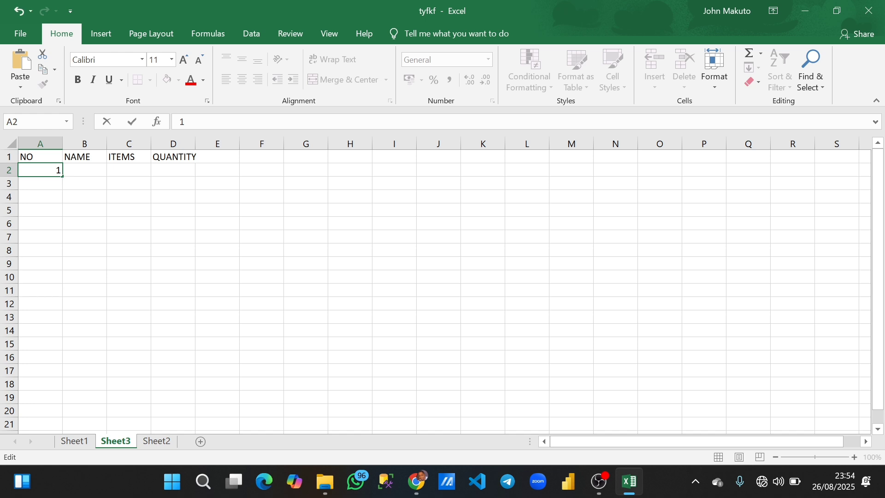
type("=")
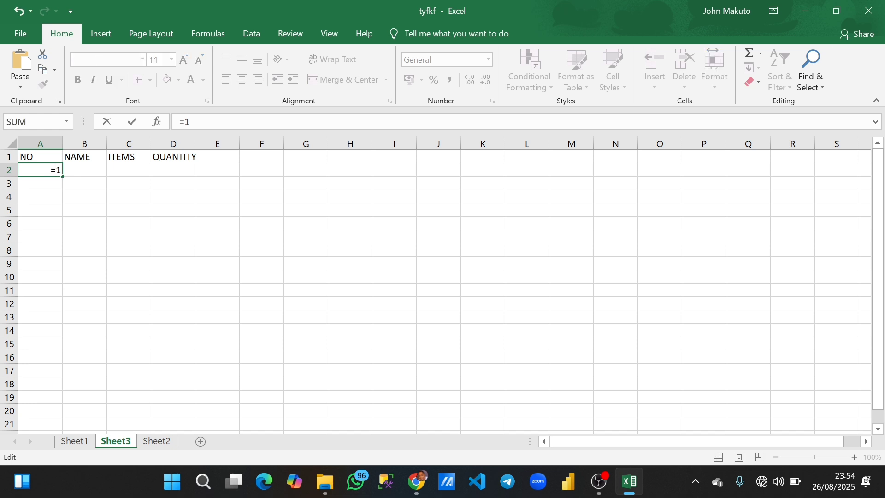
type("SE")
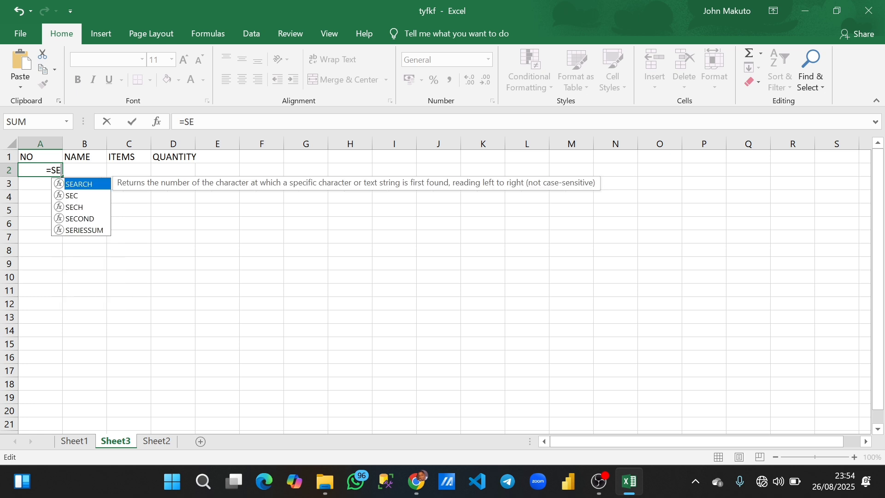
type("Q")
key("BackSpace")
key("BackSpace")
key("BackSpace")
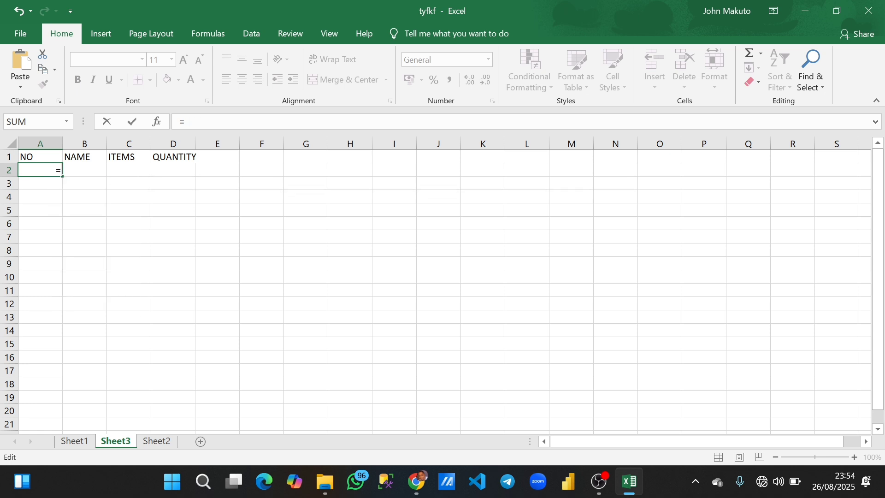
key("BackSpace")
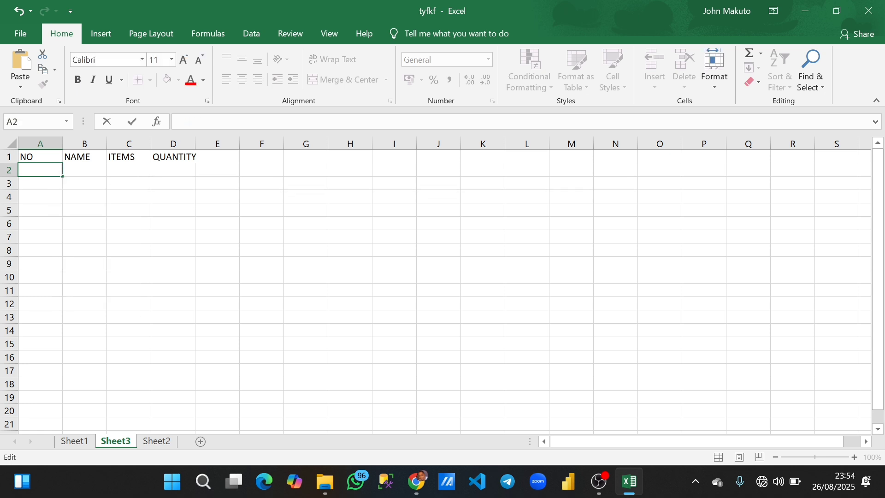
- Enter 1 in cell A2 and 2 in cell A3, and extend the number series down to A12
left_click(43, 184)
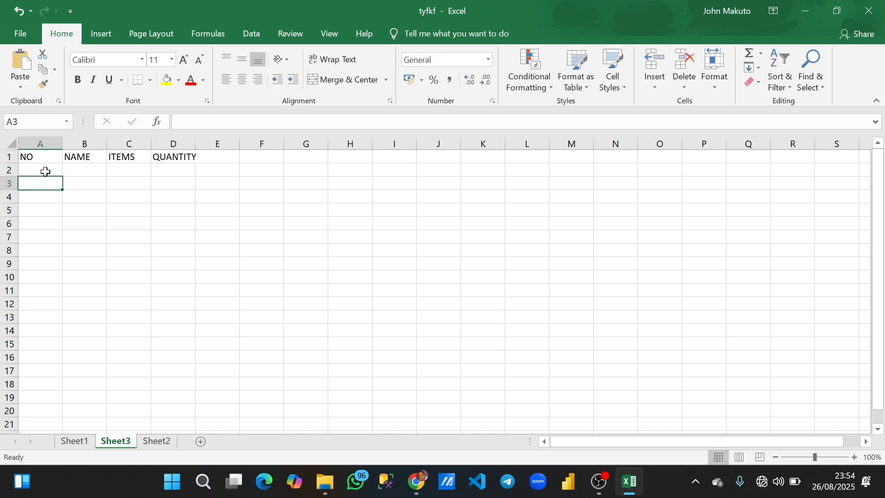
left_click(45, 171)
type("1")
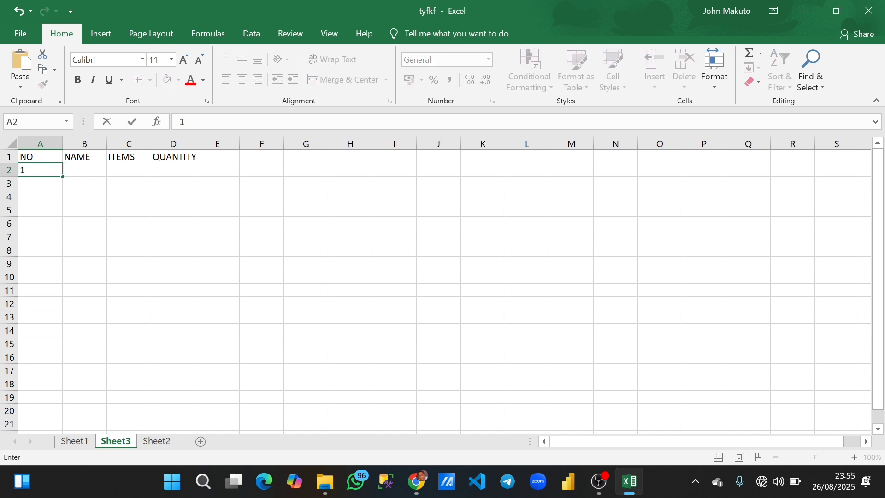
left_click(44, 184)
type("2")
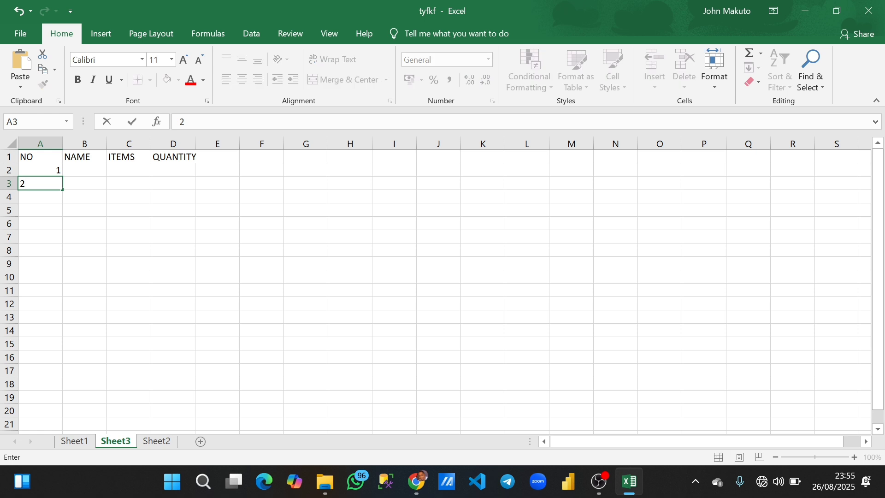
key("Return")
left_click_drag(51, 171, 87, 172)
- Enter the first person's name in cell B2 under the NAME header, correcting its spelling
left_click(88, 171)
type("JJF")
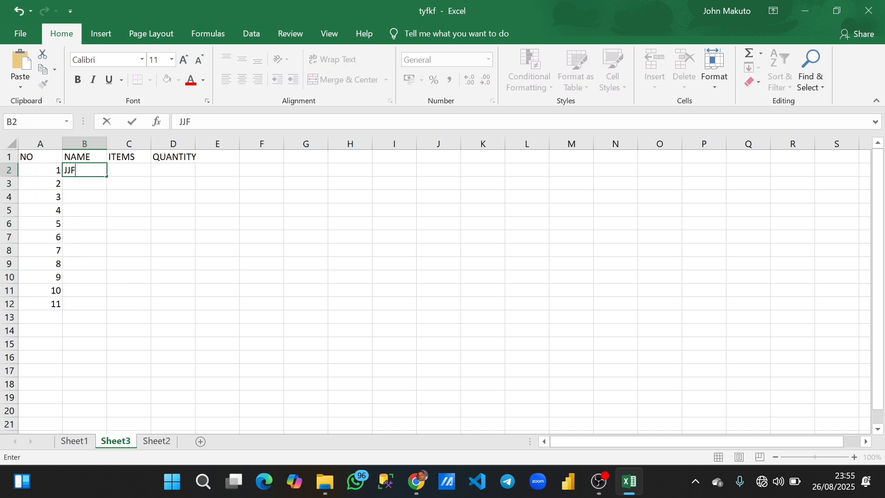
key("BackSpace")
key("BackSpace")
type("EFFERY")
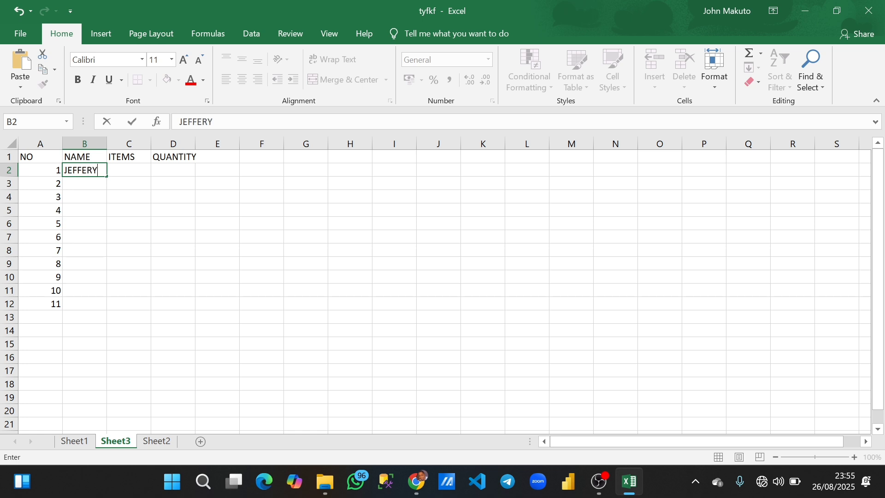
key("BackSpace")
key("BackSpace")
key("BackSpace")
type("REY")
- Enter CHAIR in cell C2 under the ITEMS header
left_click(130, 173)
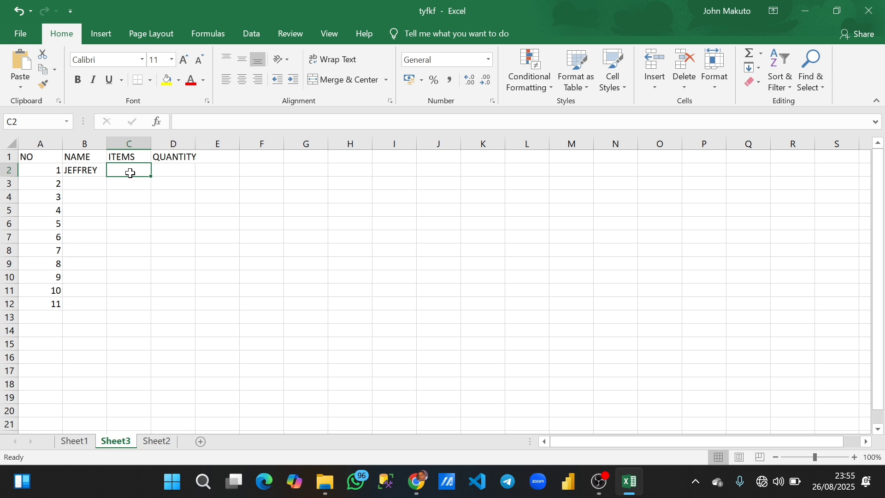
type("CHA")
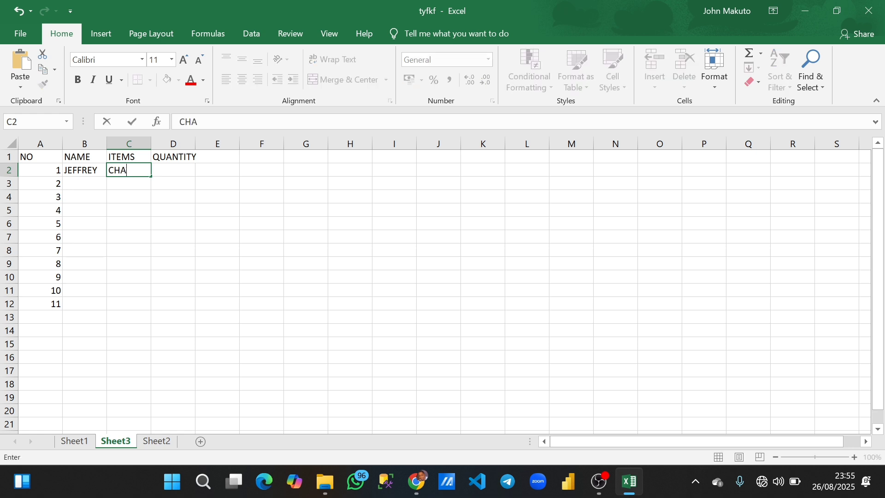
type("IR")
left_click(183, 168)
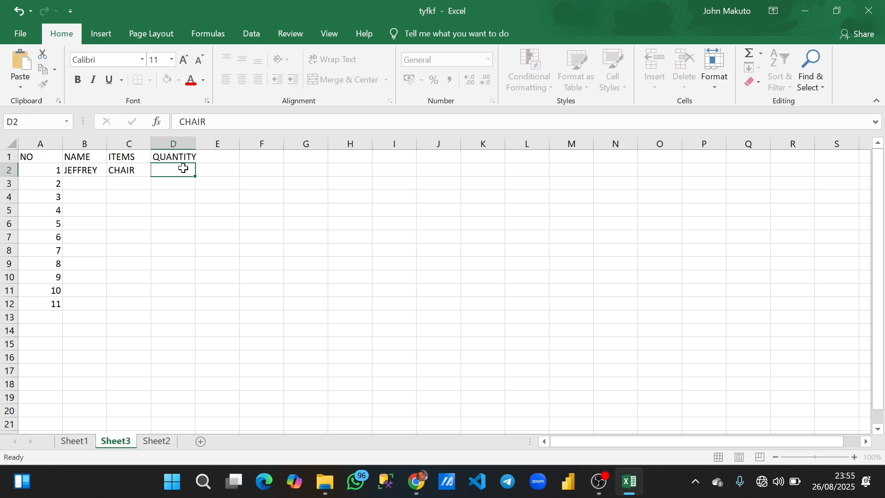
- Delete the numbers in the range A5:A12 and enter the quantity 3 in cell D2
left_click_drag(49, 210, 56, 302)
key("Delete")
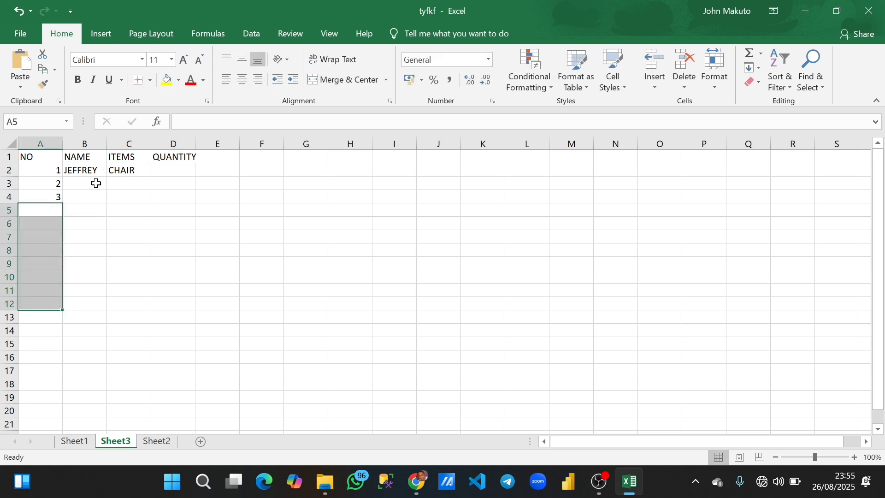
left_click(175, 172)
type("3")
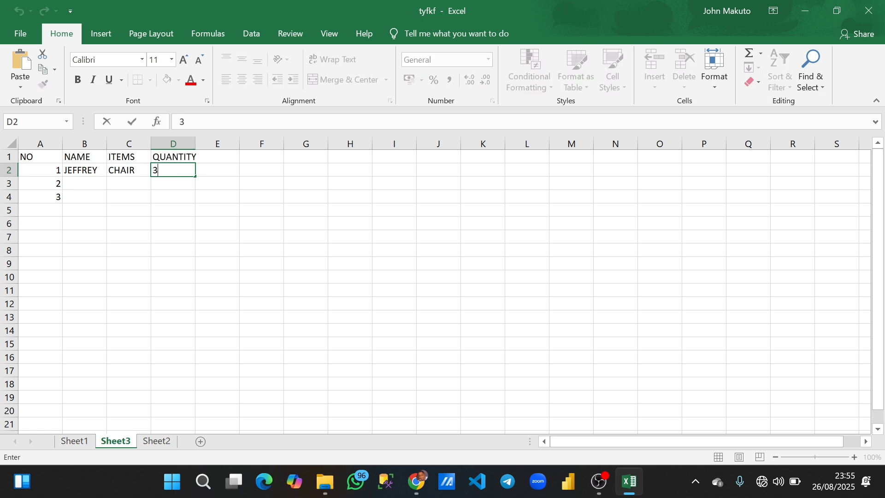
- Enter the second person's full name in cell B3
left_click(80, 187)
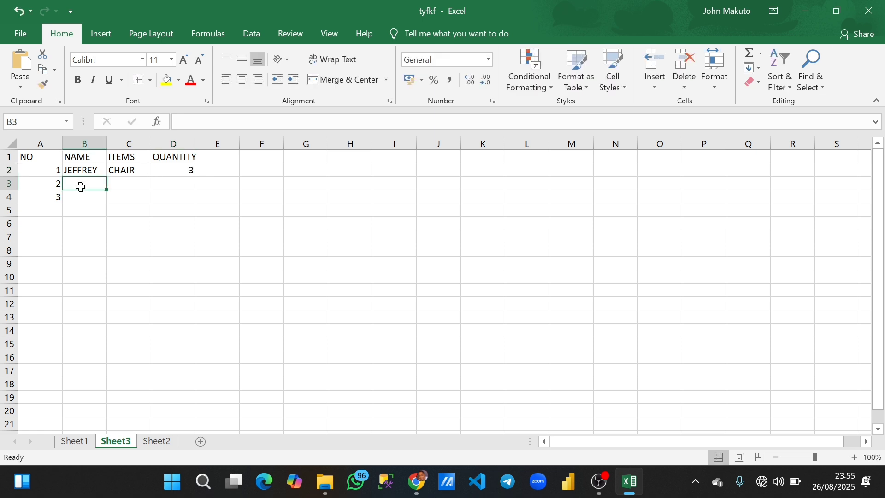
type("JONAT")
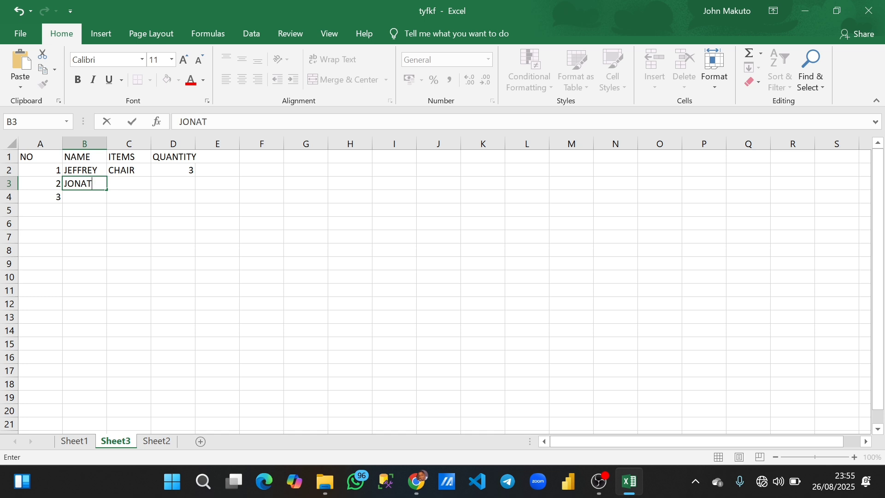
type("HA GABRIEL")
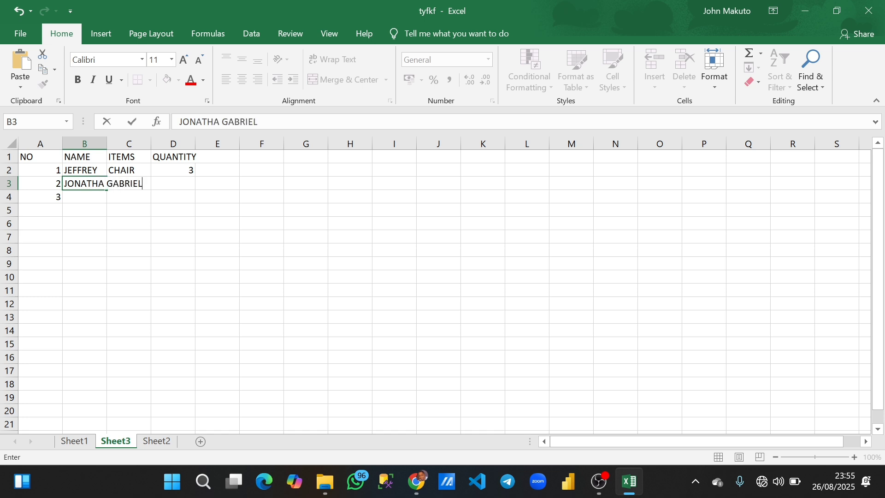
- Enter the third person's name in cell B4, correcting its spelling
left_click(77, 201)
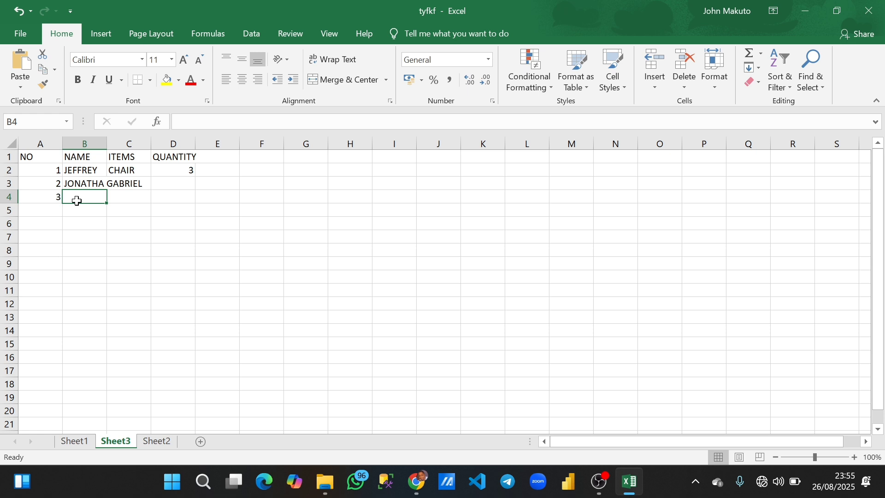
type("GA")
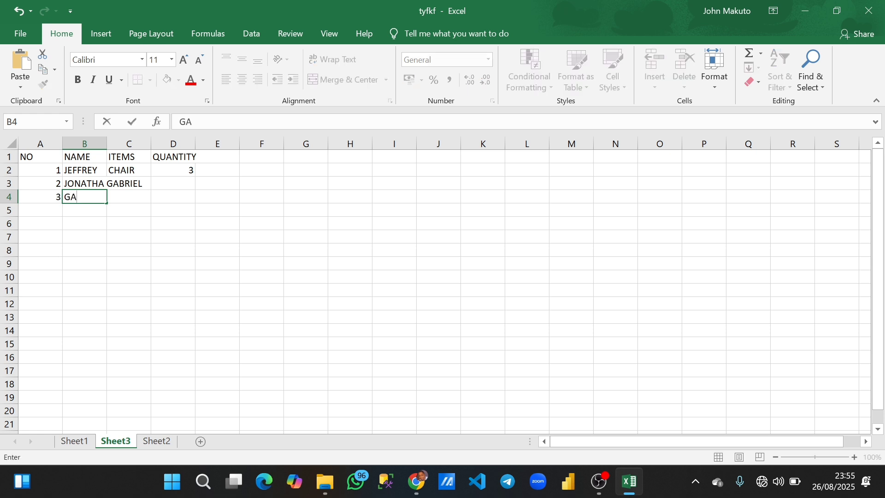
type("RFIEDL")
key("BackSpace")
key("BackSpace")
type("LD")
key("F2")
key("Return")
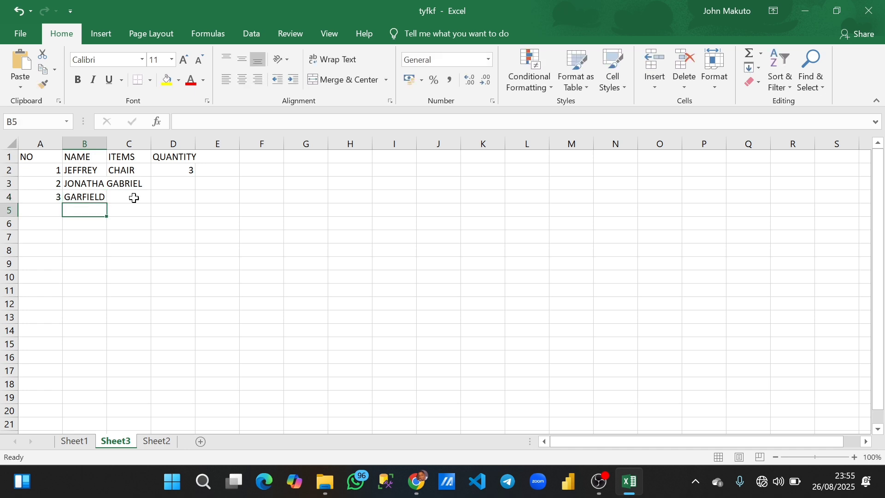
- Enter CHARGER in cell C4 as the third record's item
left_click(132, 198)
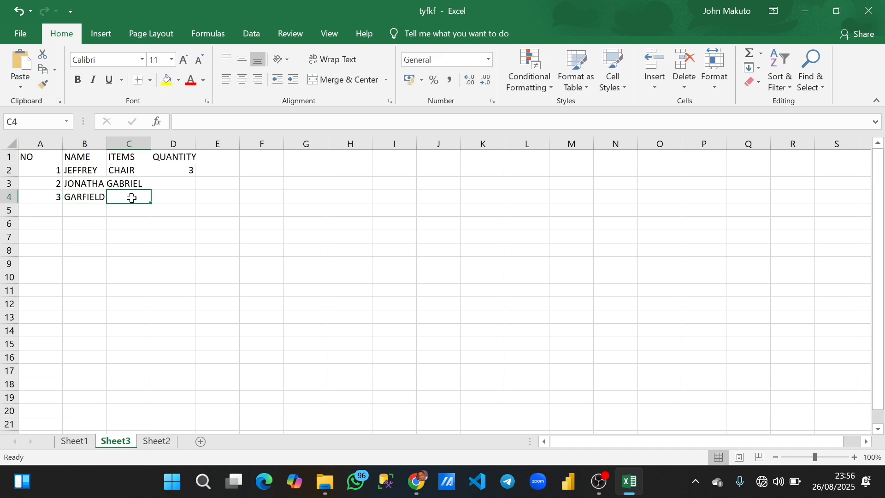
type("HO")
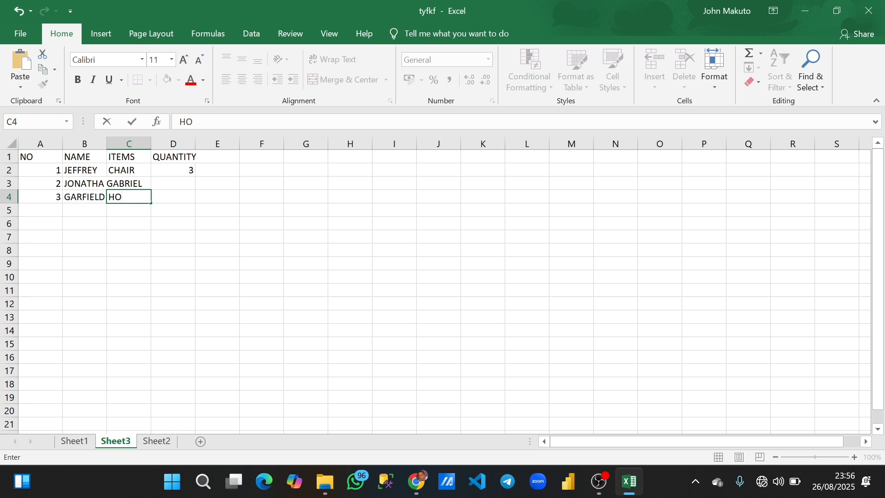
key("BackSpace")
key("BackSpace")
type("CHARGER")
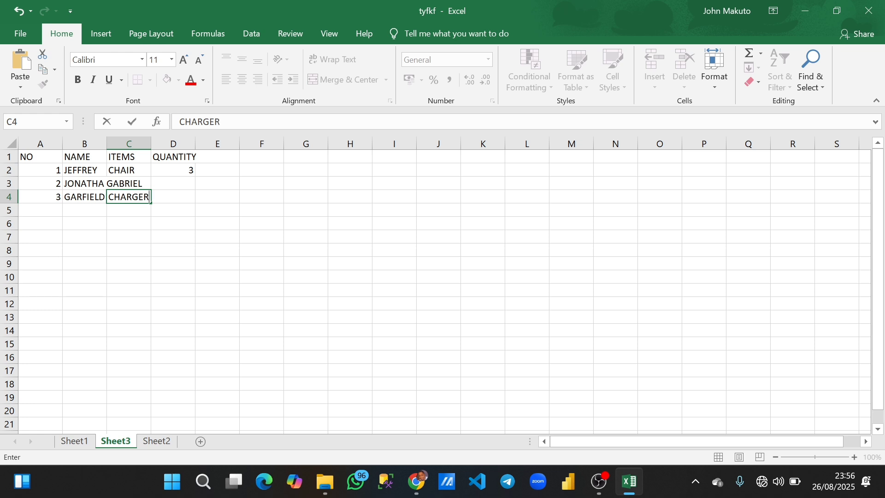
- Enter RADIO CHORD in cell C3 as the second record's item
left_click(137, 181)
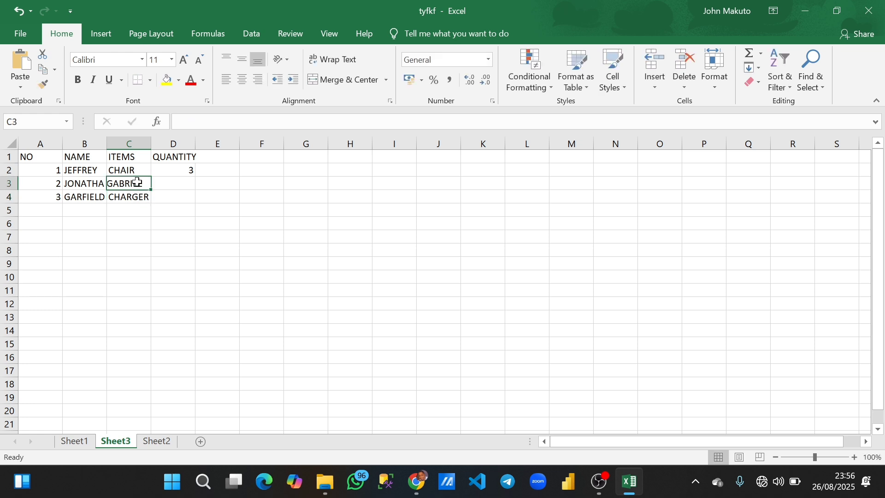
type("RA")
key("BackSpace")
key("BackSpace")
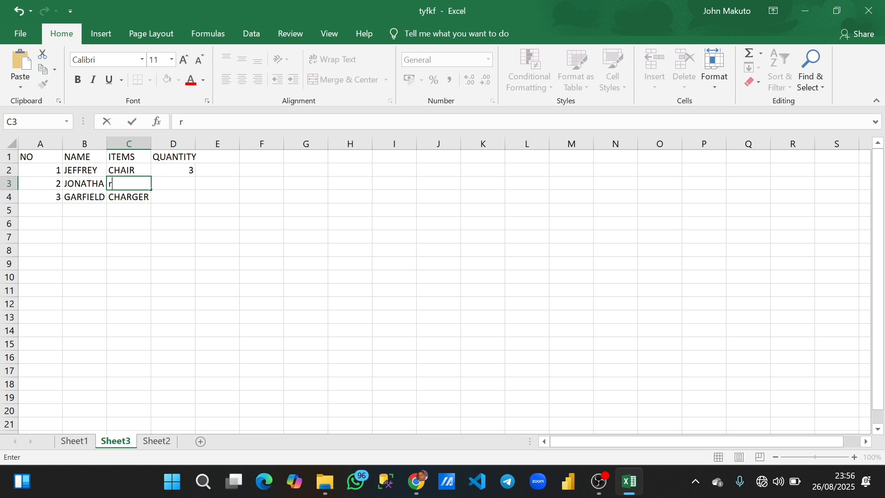
type("RADION")
key("BackSpace")
type("CHORD")
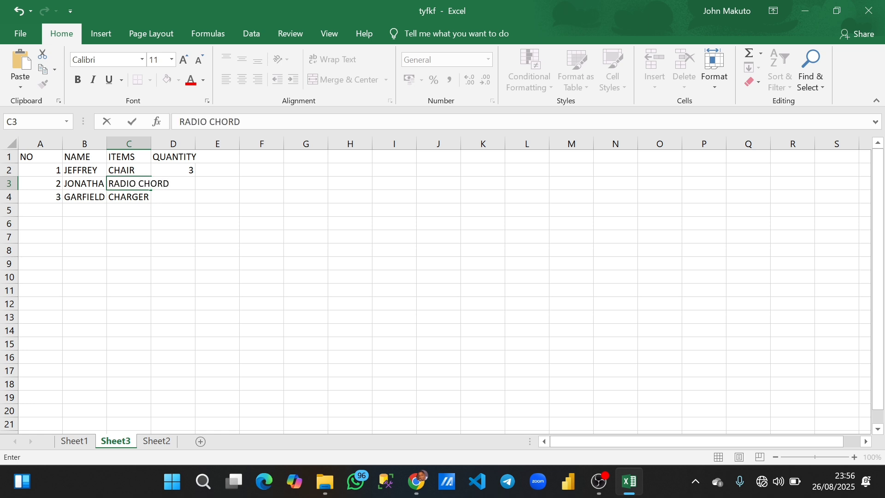
- Enter the quantities 3 in cell D3 and 2 in cell D4
left_click_drag(201, 198, 183, 180)
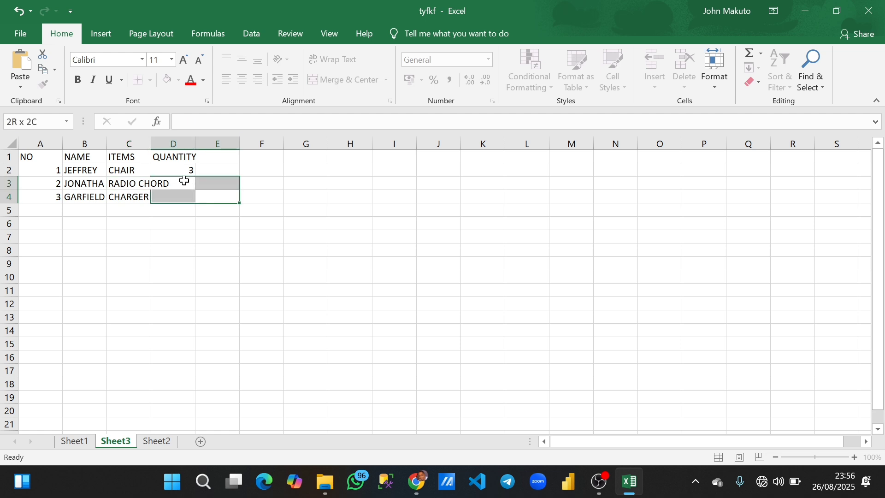
left_click(185, 184)
type("3")
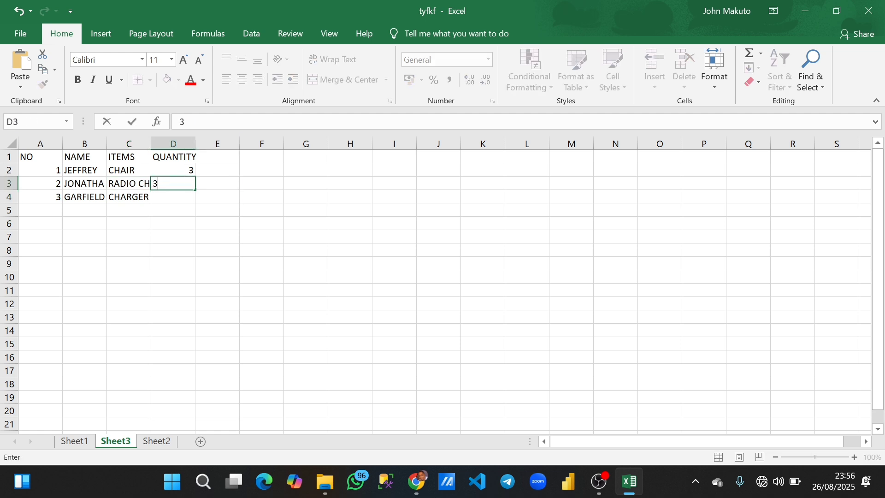
left_click(184, 194)
type("2")
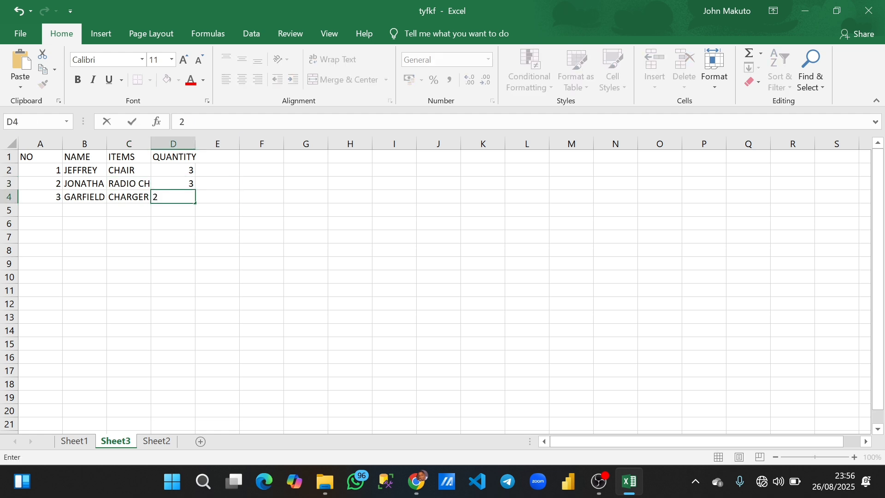
key("Return")
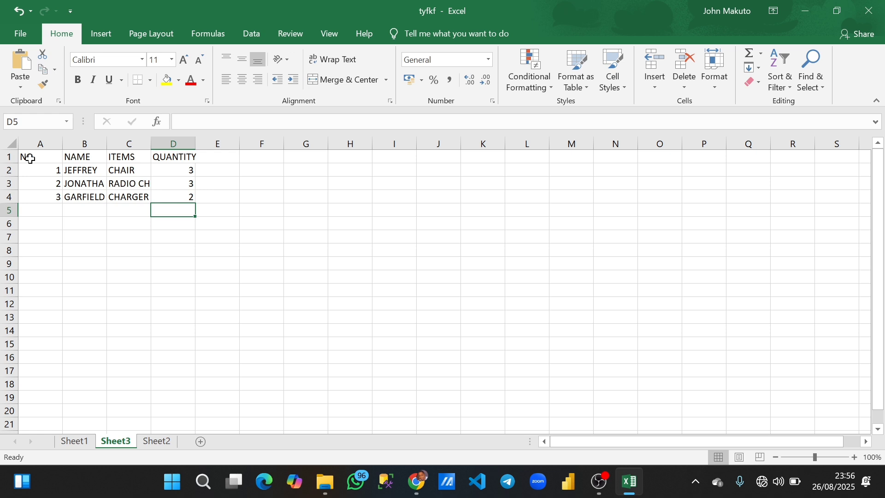
- Set the row height of the whole table range A1:D4 to 30
left_click_drag(30, 158, 178, 192)
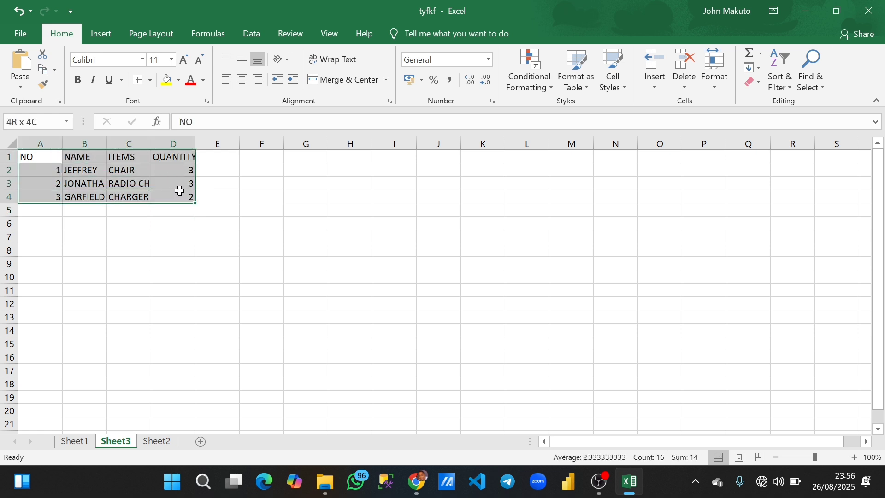
left_click(189, 228)
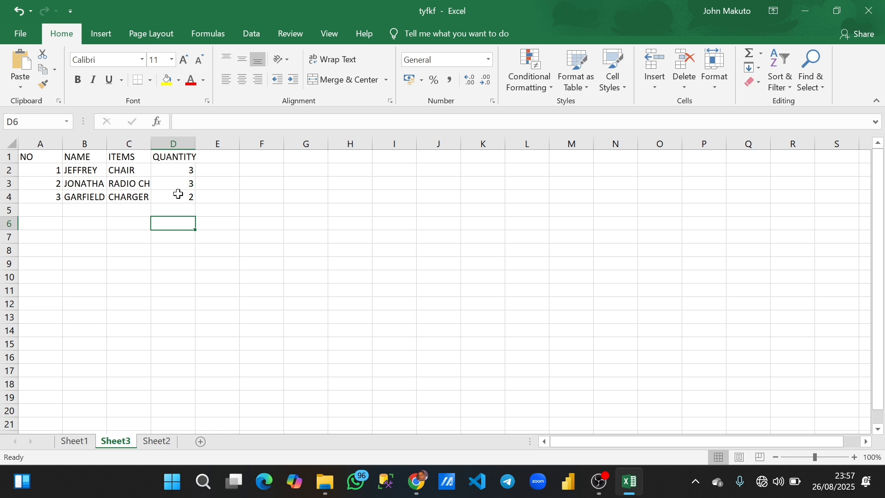
left_click(37, 158)
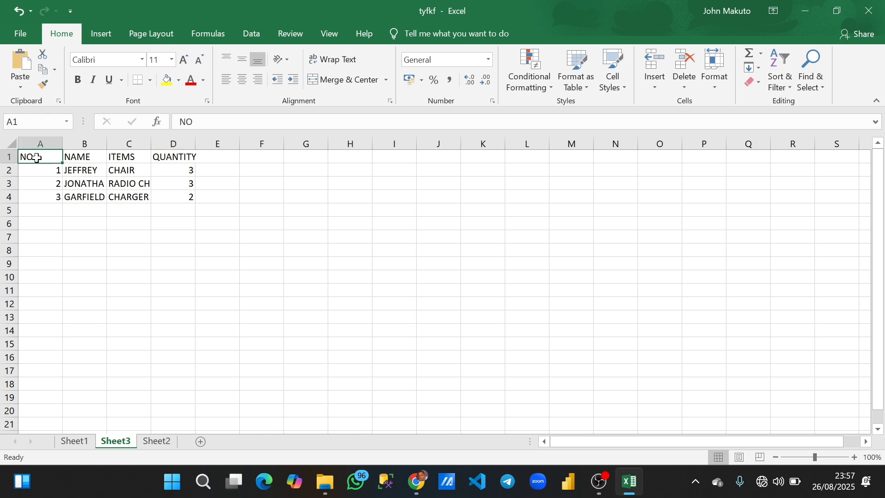
key("ctrl+a")
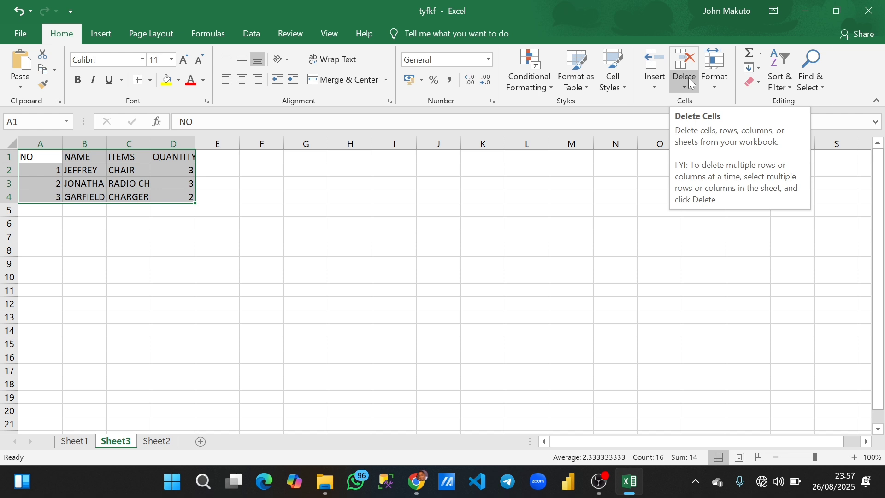
left_click(717, 92)
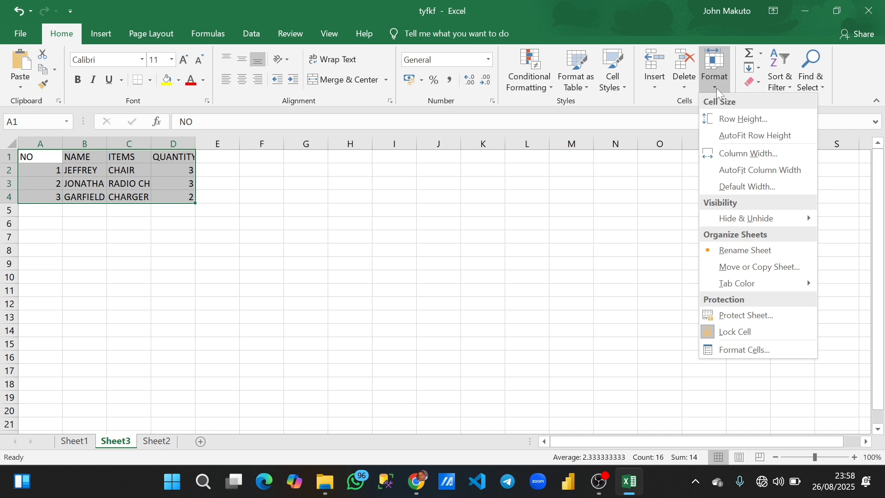
left_click(742, 121)
key("BackSpace")
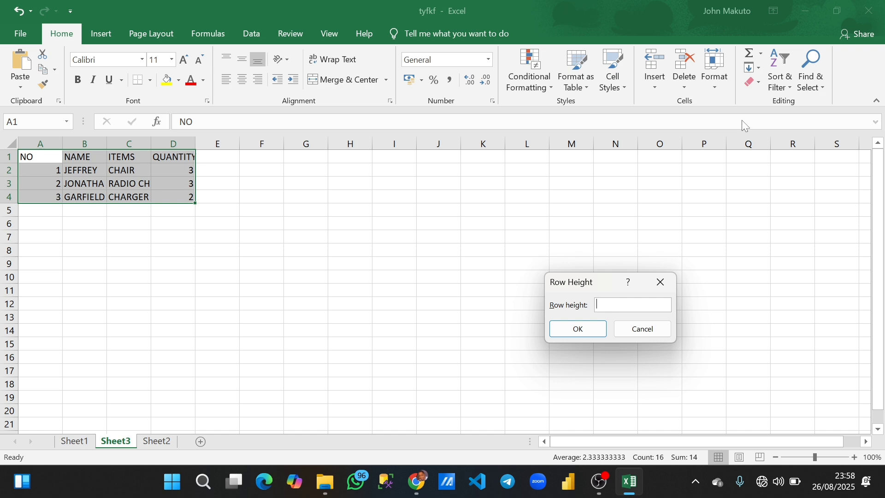
type("30")
left_click(582, 329)
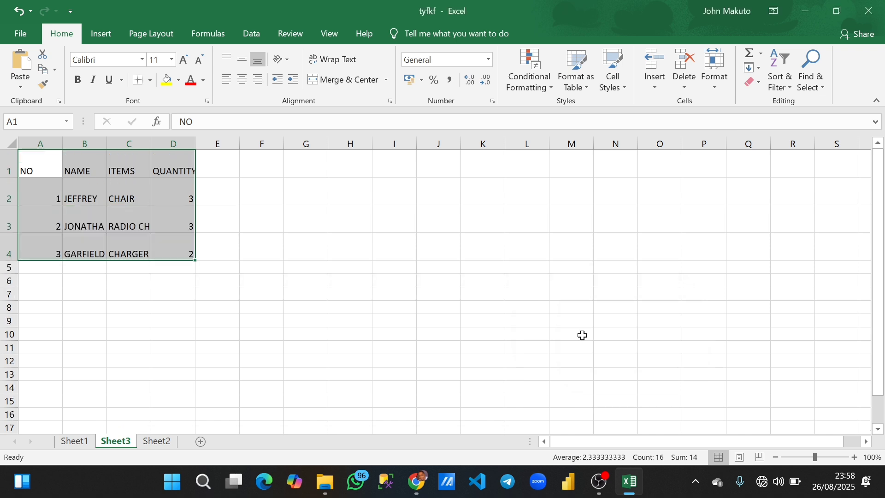
- AutoFit the row heights and column widths of the table range A1:D4, leaving the range deselected
left_click(713, 90)
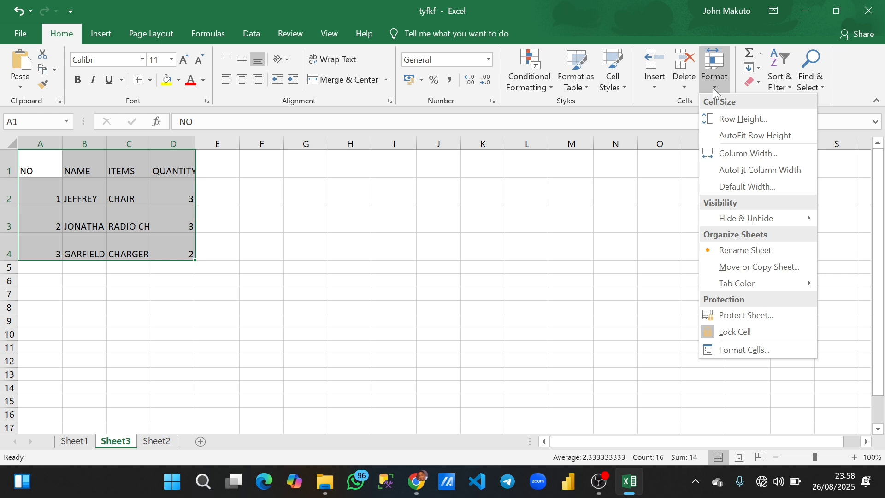
left_click(733, 138)
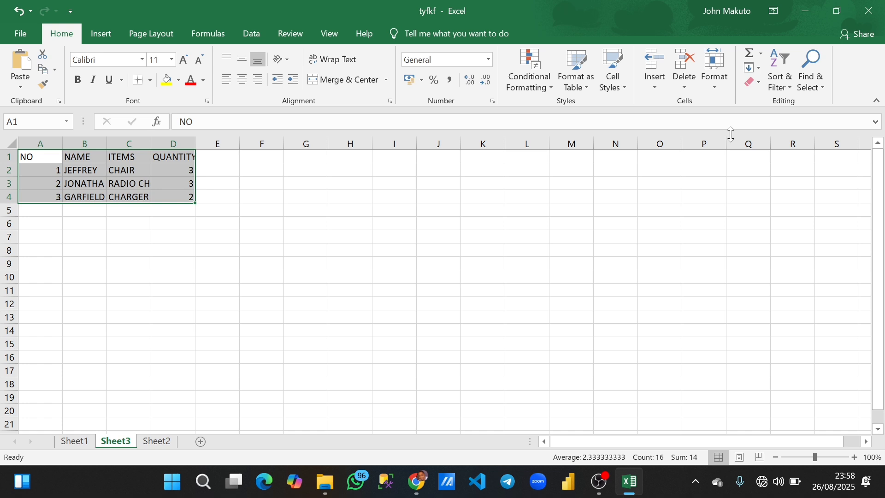
left_click(716, 91)
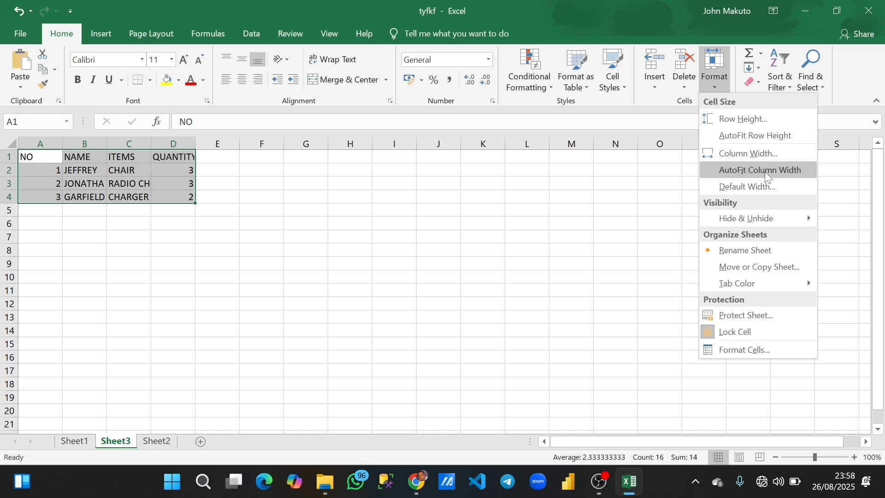
left_click(765, 171)
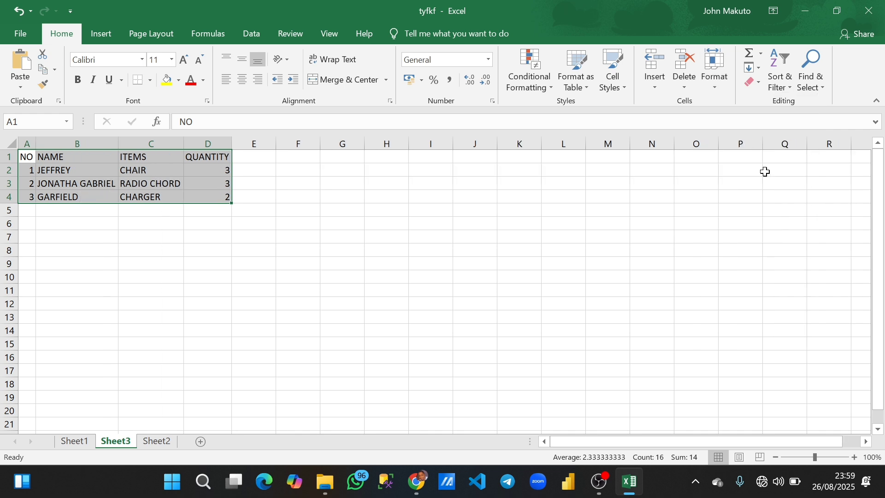
left_click(338, 238)
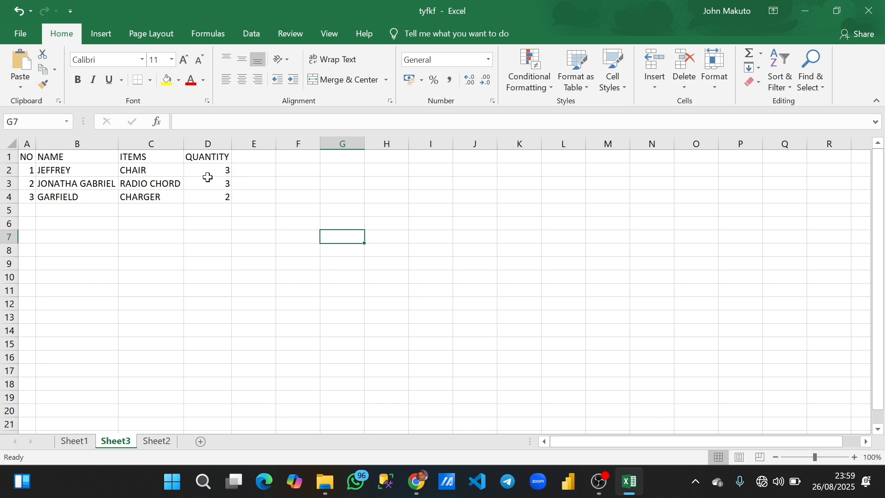
- Append JDKD to the item text in cell C3 and autofit the width of column C
left_click(180, 180)
key("F2")
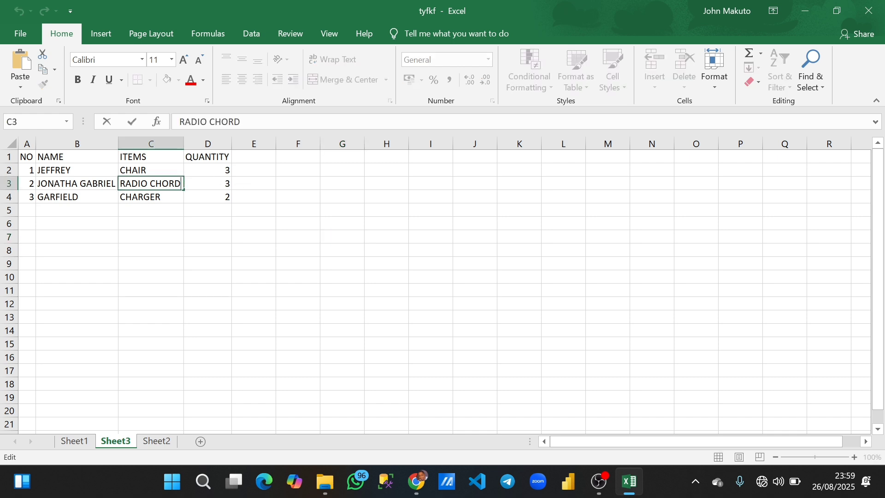
type("JDKD")
key("Return")
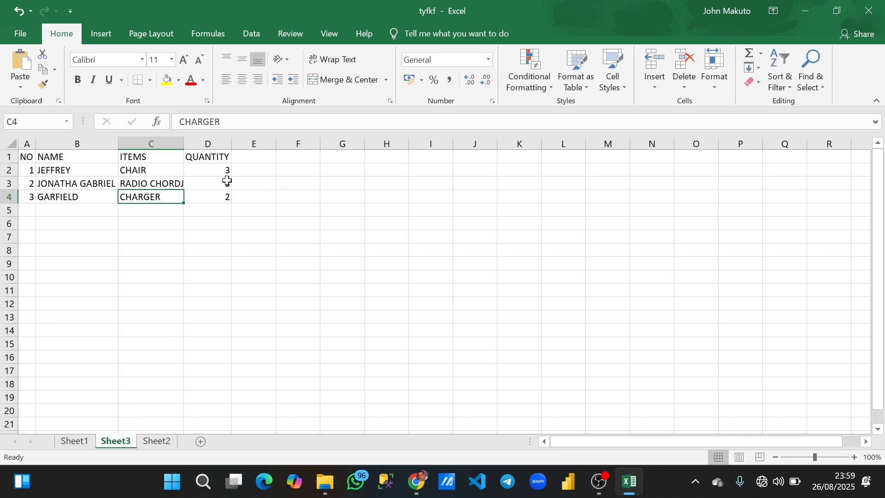
double_click(183, 142)
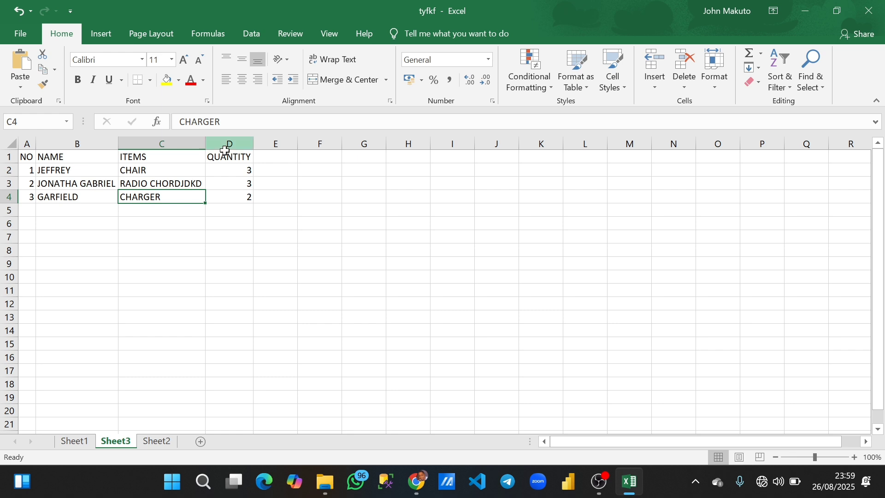
- Remove the extra letters JDKD from cell C3 so that it reads RADIO CHORD
double_click(203, 183)
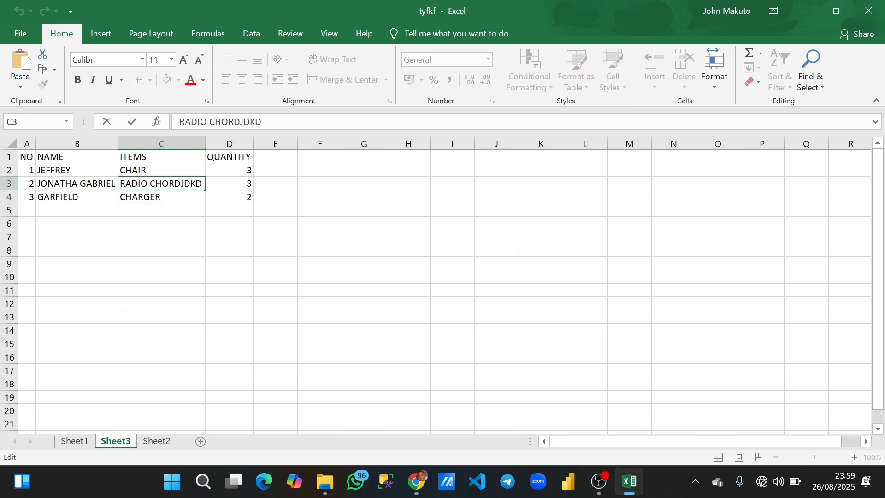
key("BackSpace")
key("BackSpace")
key("BackSpace")
key("BackSpace")
key("Return")
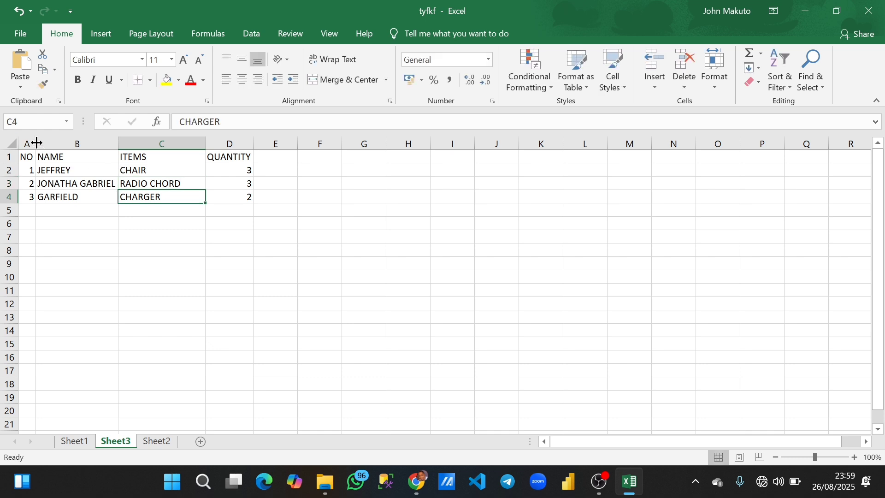
- Widen columns A, B, C and D manually to give the table's contents more room
left_click_drag(36, 142, 56, 142)
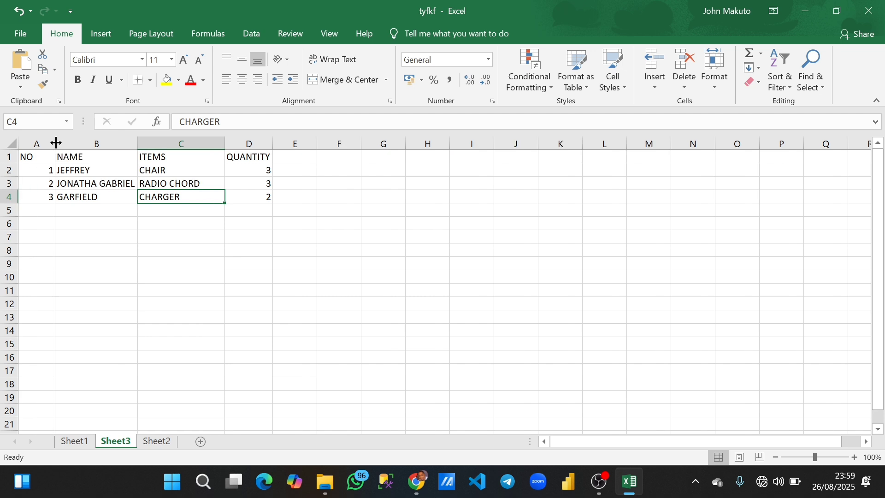
left_click_drag(136, 139, 158, 142)
left_click_drag(244, 140, 323, 146)
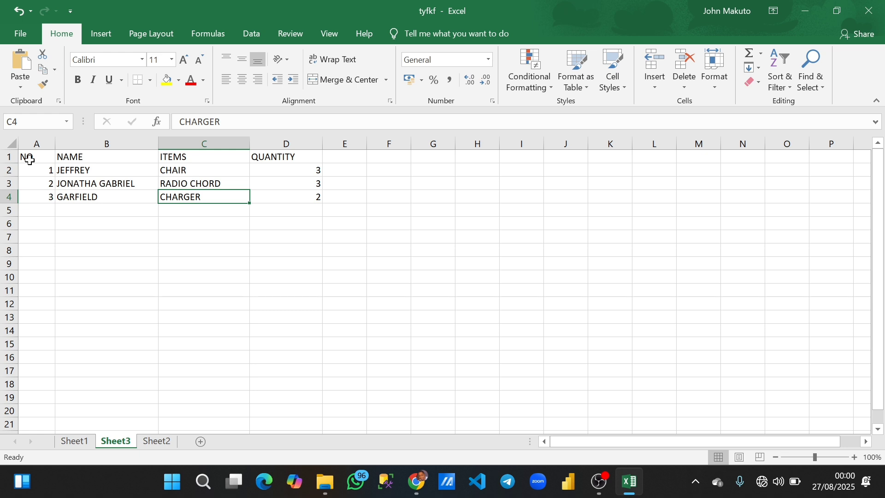
- Select the table range A1:D4, clear the selection and select the whole table again from cell A1
left_click_drag(29, 159, 275, 196)
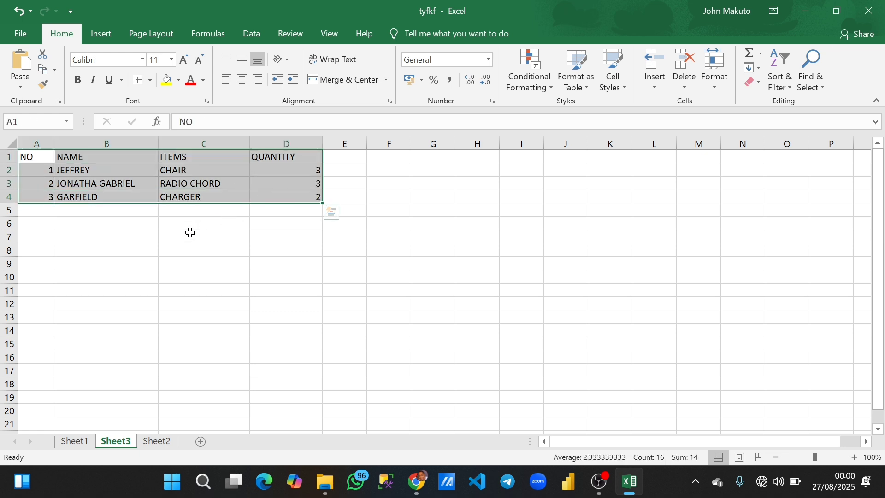
left_click(189, 232)
left_click(41, 155)
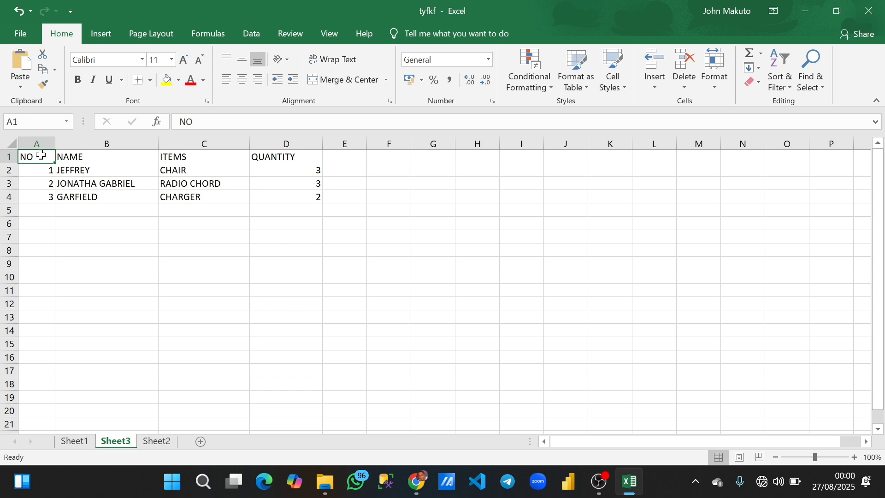
key("ctrl+a")
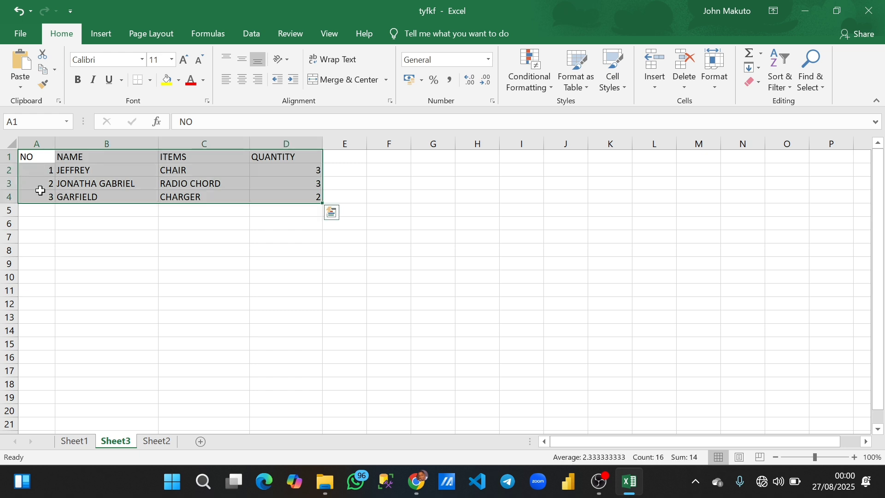
- Select cell B4, undo the last widening of column D and redo it
left_click(68, 197)
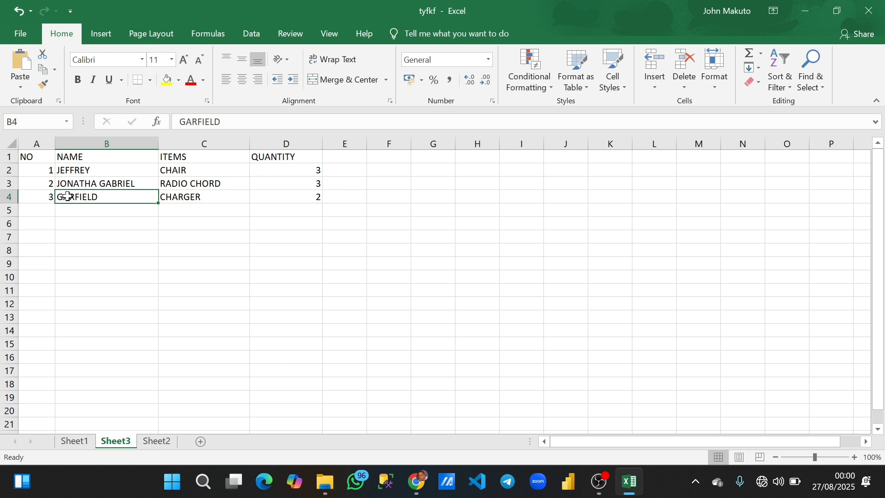
key("ctrl+z")
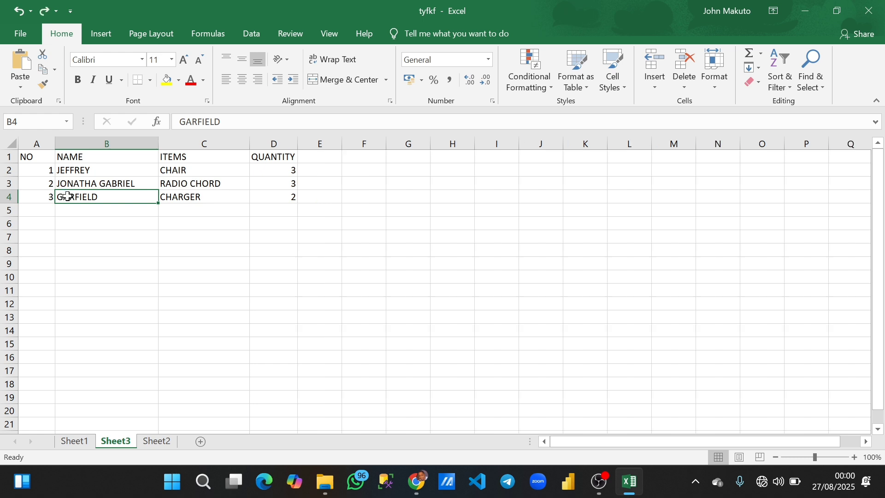
key("ctrl+y")
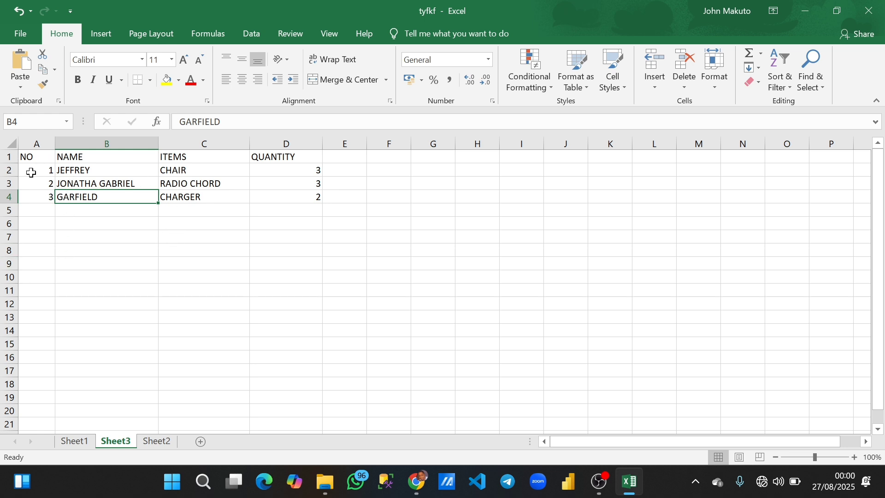
- Select the header row from cell A1, extend the selection down to D4 and clear it by selecting cell B4
left_click(42, 155)
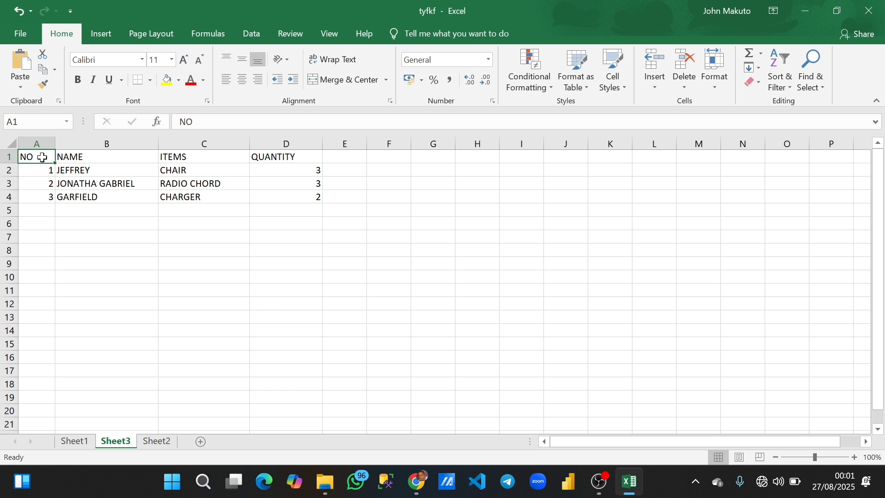
key("ctrl+shift+Right")
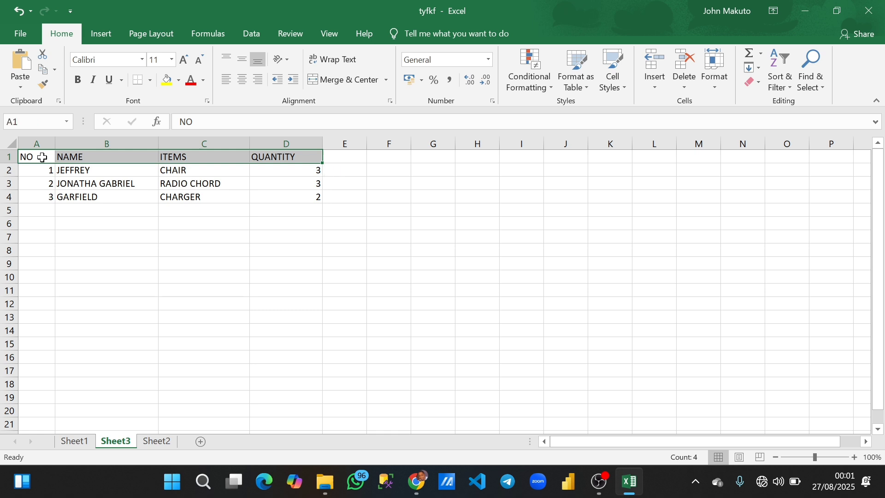
key("ctrl+shift+Down")
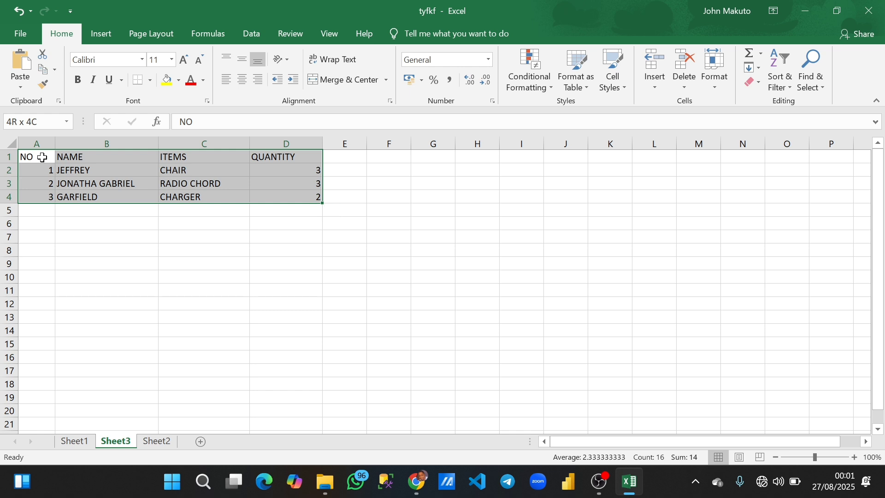
left_click(147, 192)
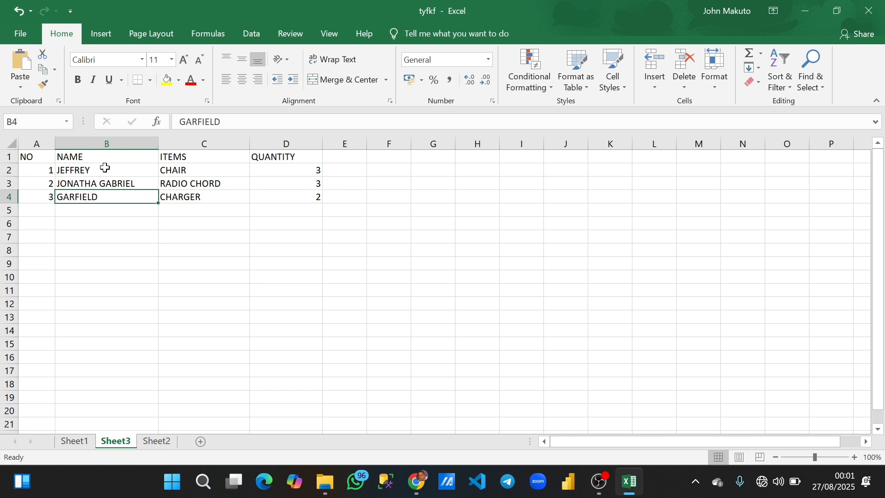
- Create a table with headers from the whole data range A1:D4 and deselect it
left_click(47, 168)
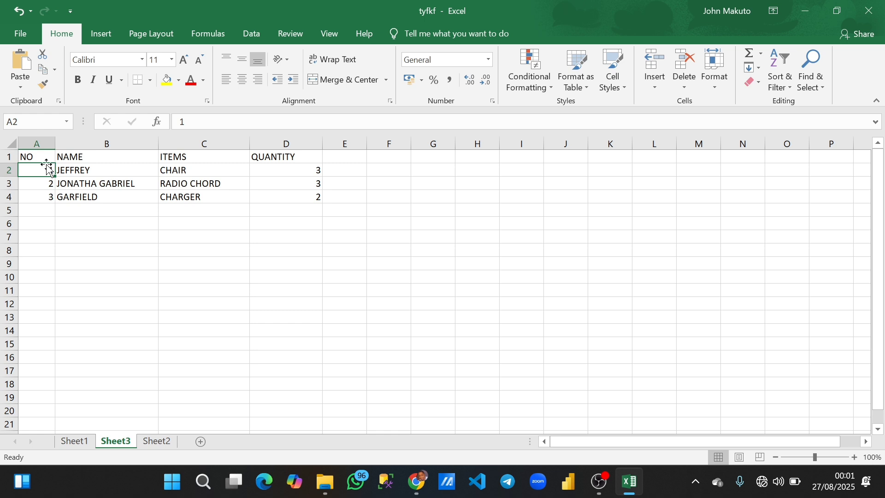
key("ctrl+a")
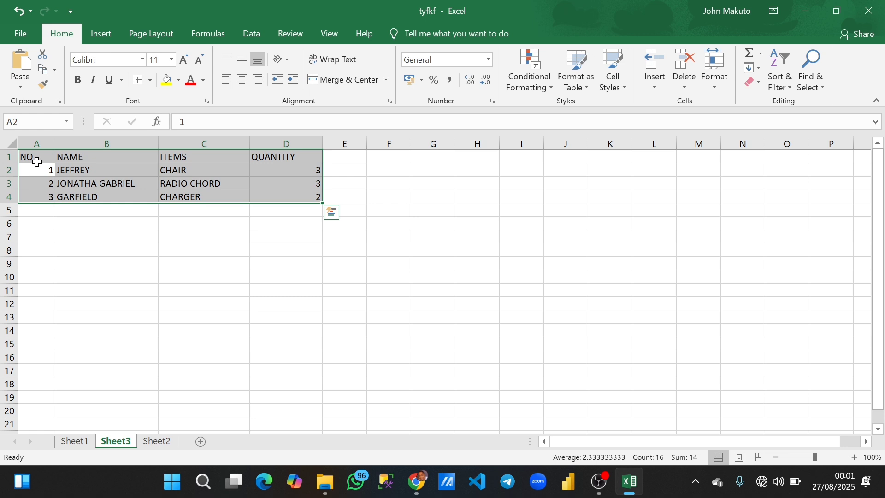
key("ctrl+t")
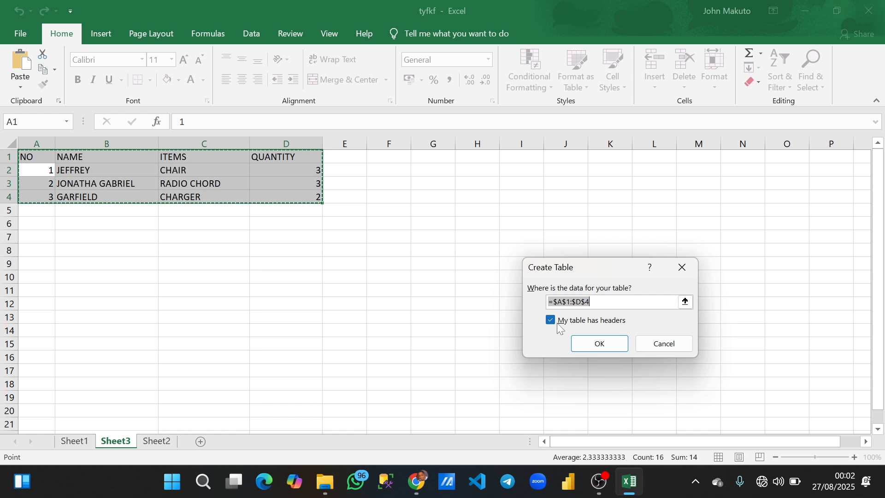
left_click(613, 346)
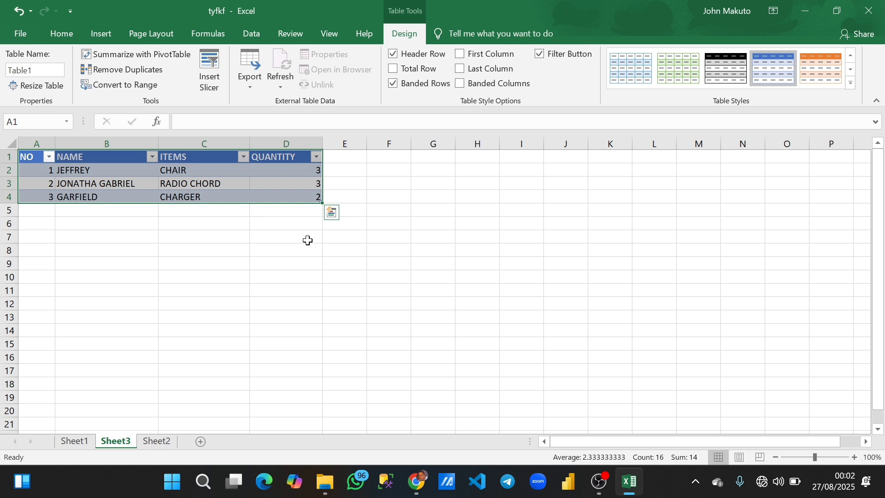
left_click(386, 250)
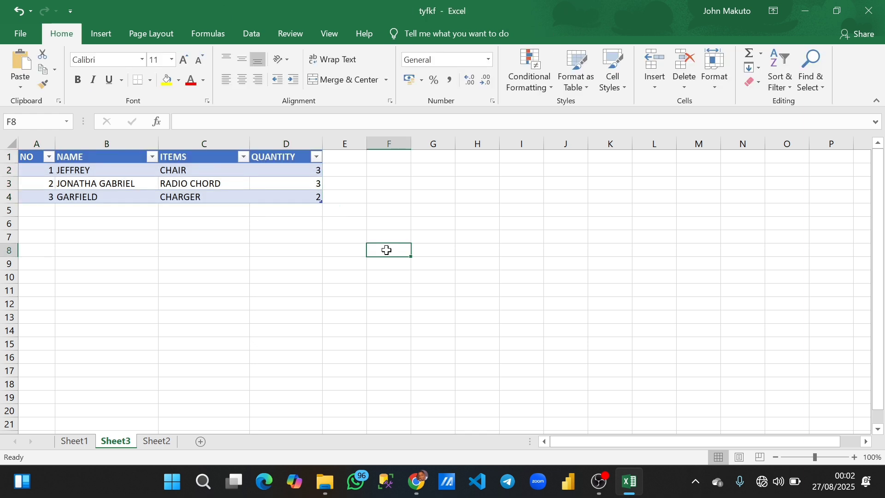
- Select the whole table A1:D4 and convert it to a normal range
left_click(118, 171)
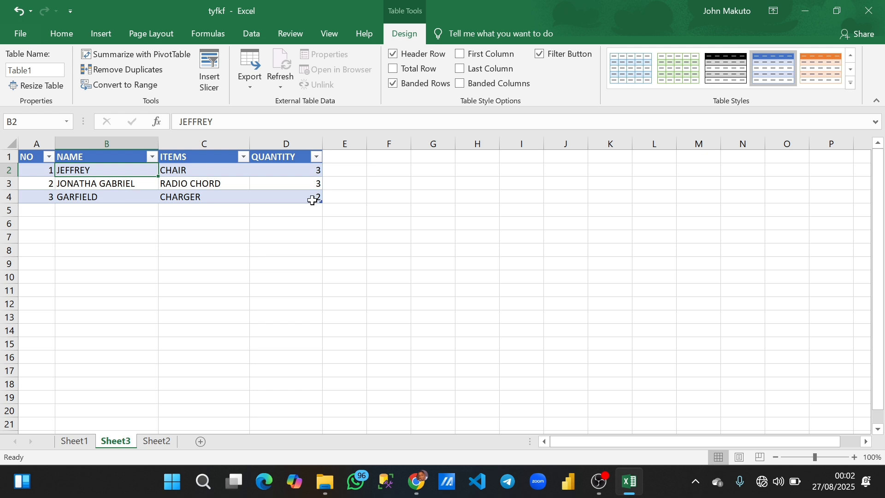
left_click(203, 184)
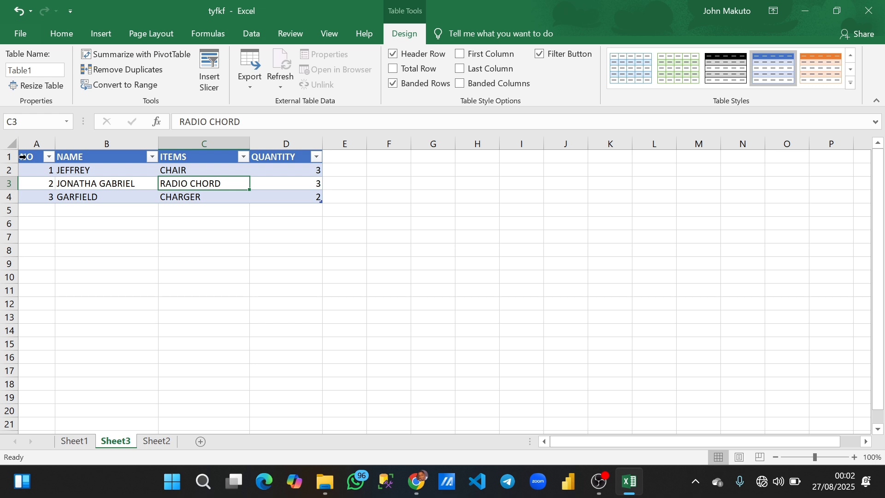
left_click_drag(22, 157, 224, 197)
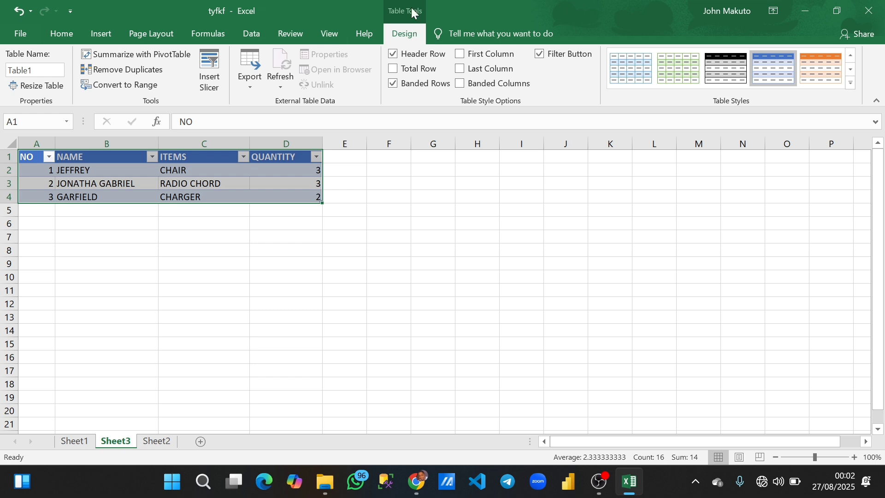
left_click(116, 85)
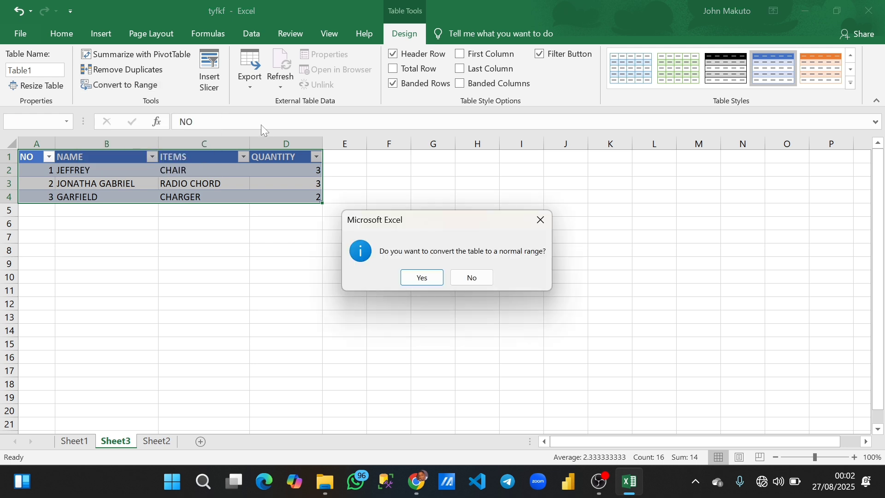
key("Return")
left_click(283, 266)
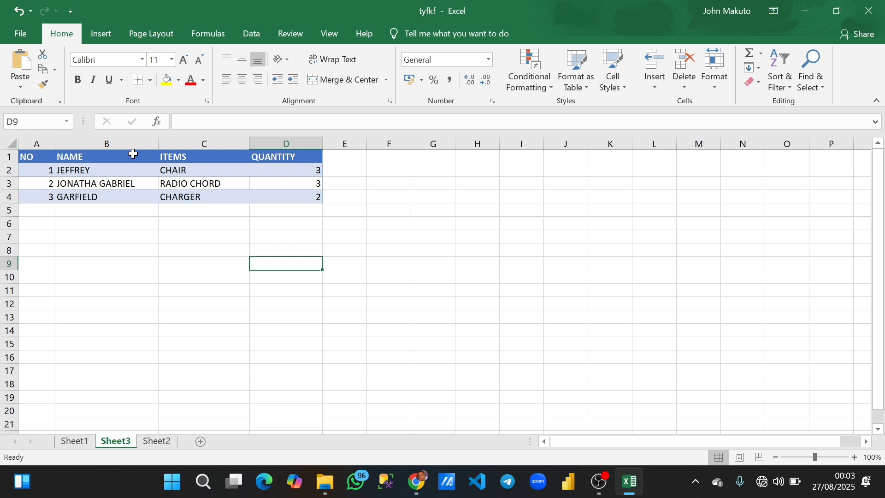
- Remove the fill color from the range A1:D4 by setting it to No Fill
left_click_drag(44, 157, 73, 162)
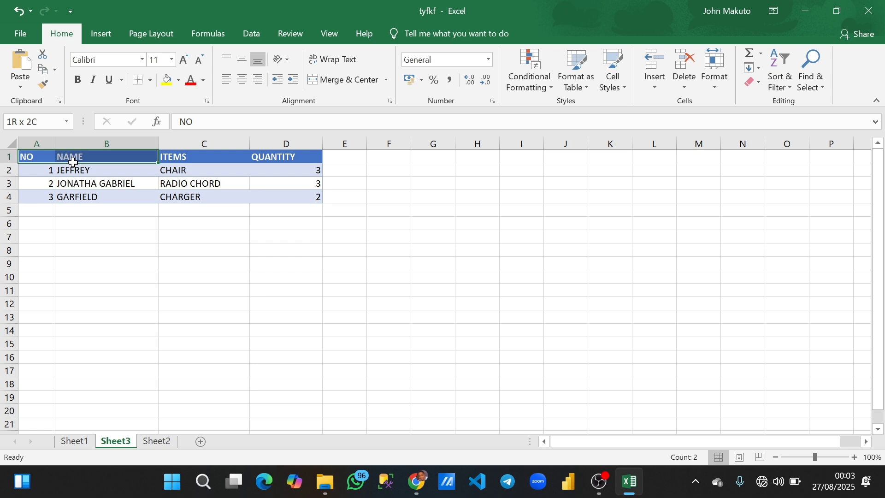
left_click_drag(73, 162, 318, 197)
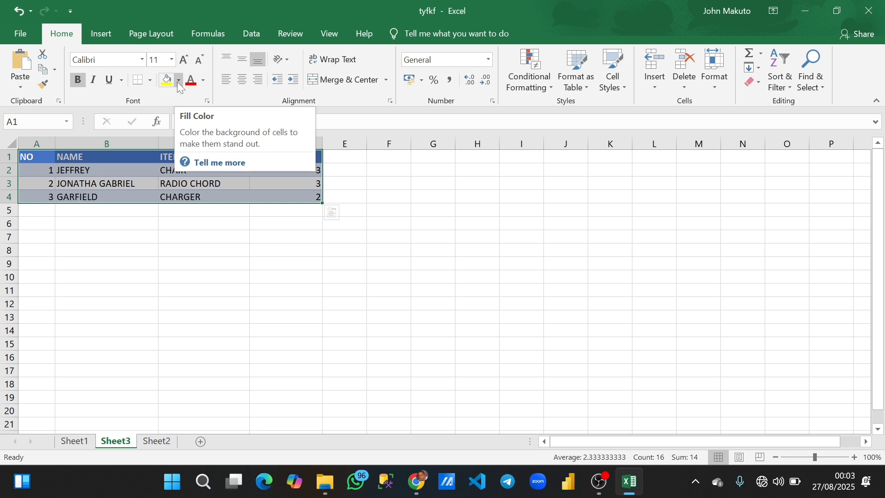
left_click(179, 81)
left_click(175, 183)
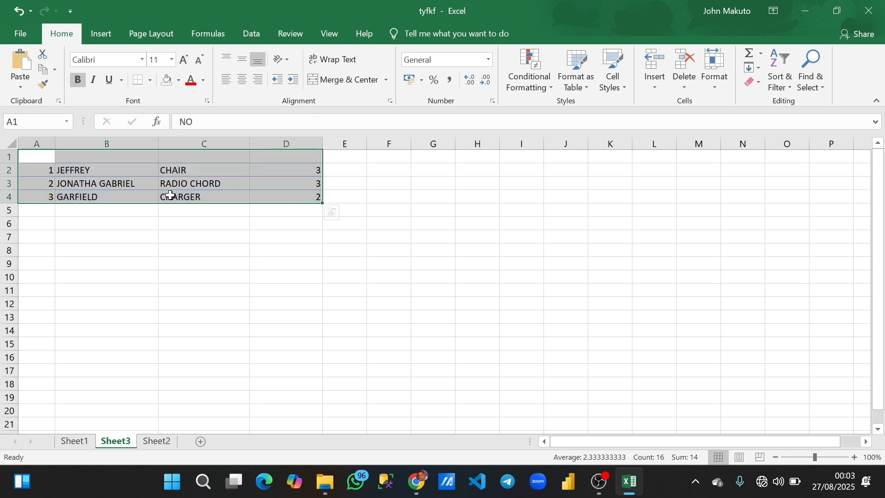
left_click(280, 263)
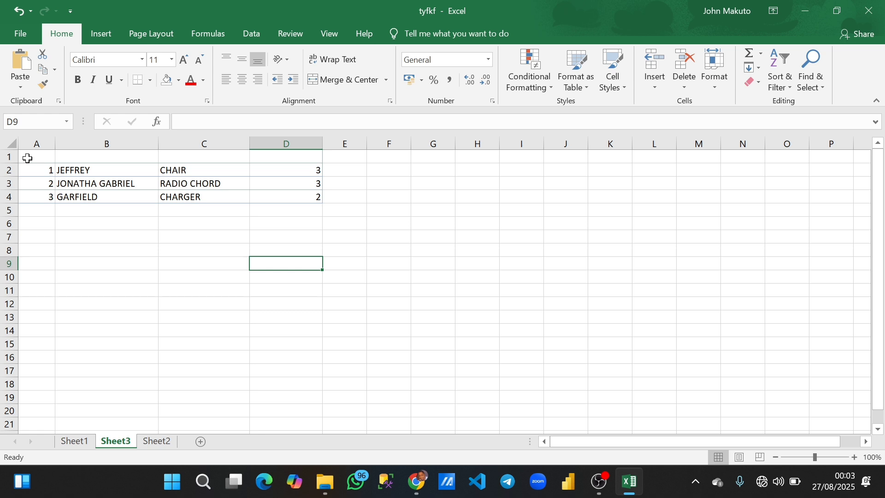
- Set the font color of the range A1:D4 to automatic black and deselect the range
left_click_drag(28, 159, 286, 198)
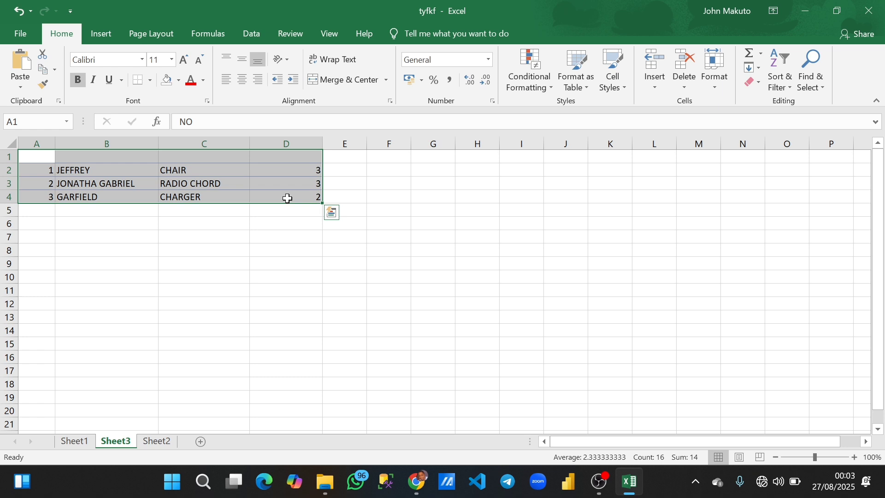
left_click(179, 80)
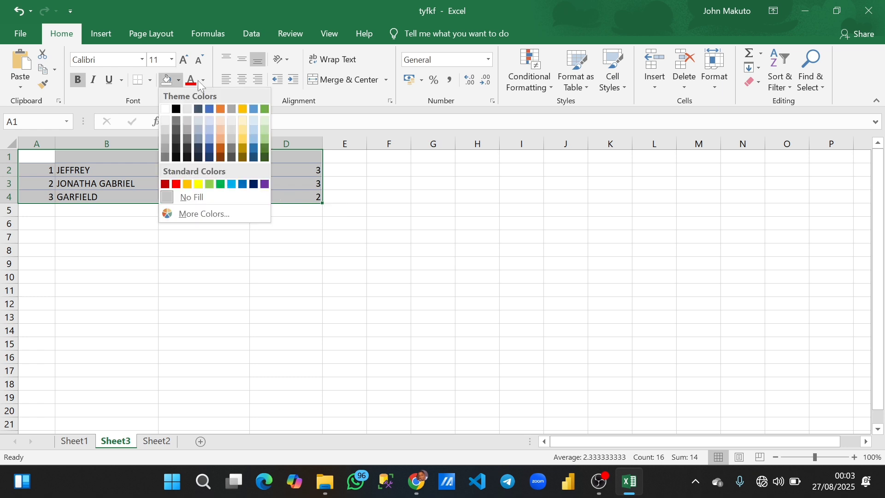
left_click(199, 81)
left_click(193, 94)
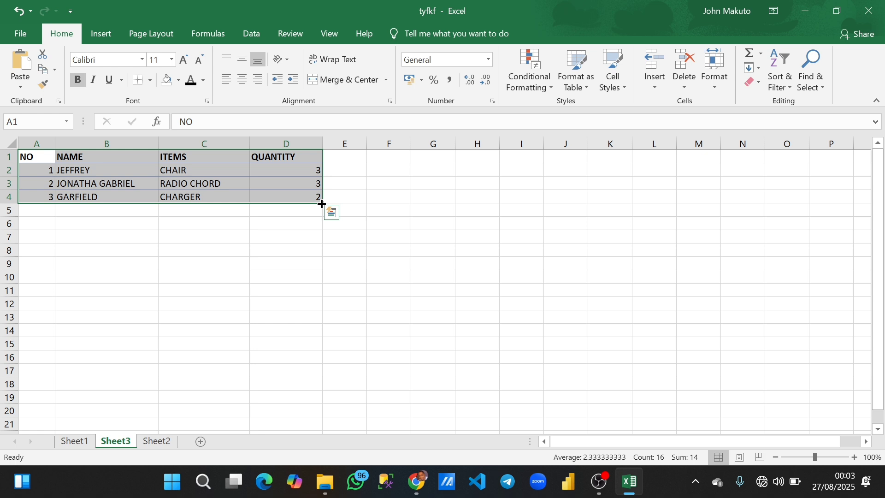
left_click(388, 223)
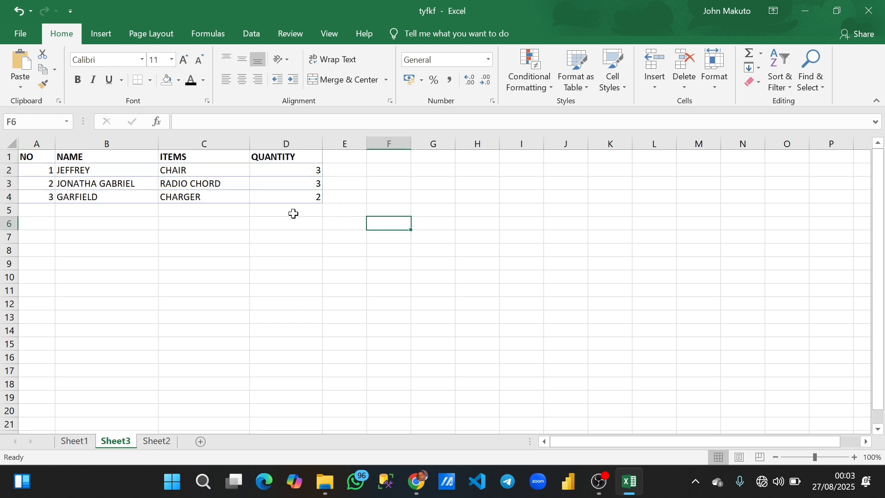